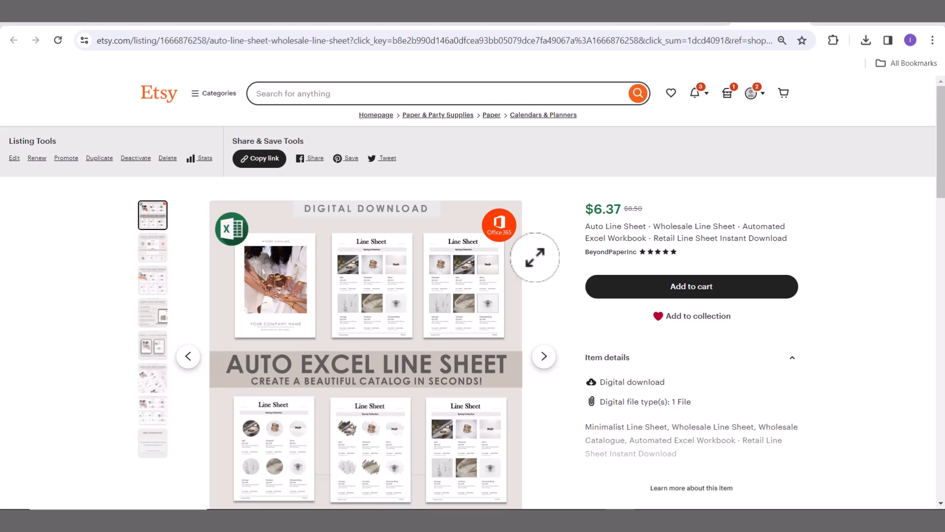
Switch from the Etsy listing to the Excel workbook and examine the Google Drive choices for the covers in COVER TABLE.
scroll(550, 289, "down", 1)
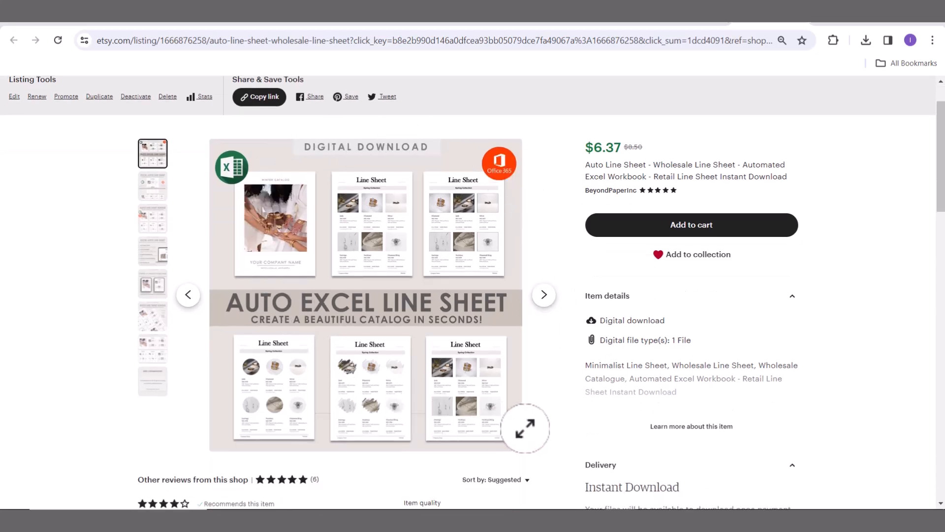
left_click(560, 520)
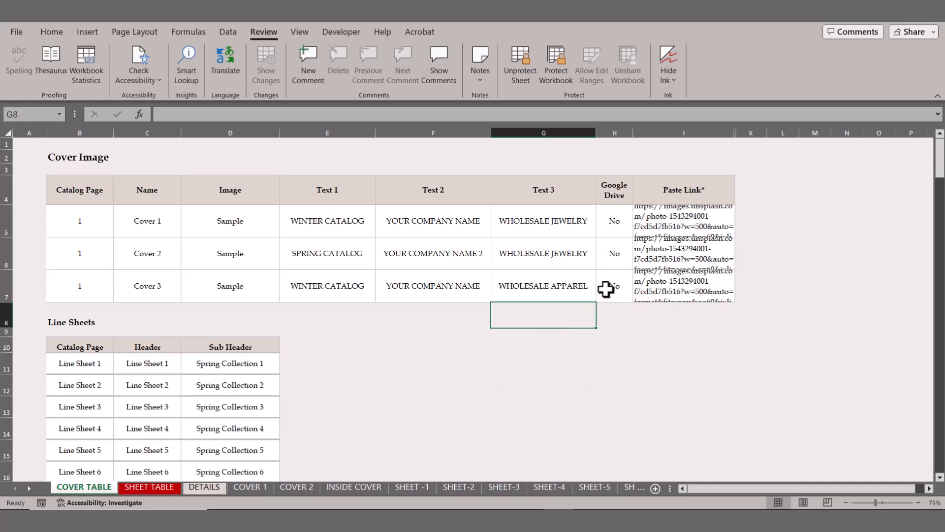
left_click(605, 290)
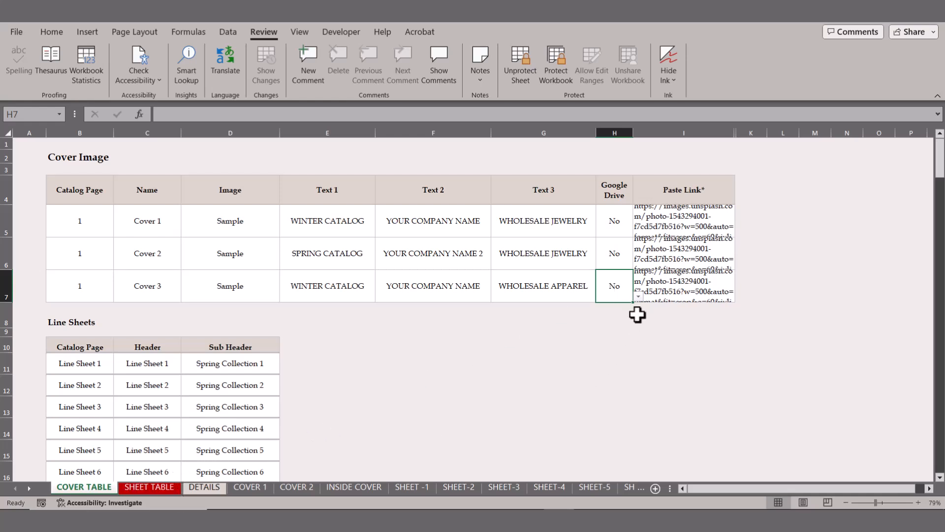
left_click(638, 297)
left_click(605, 261)
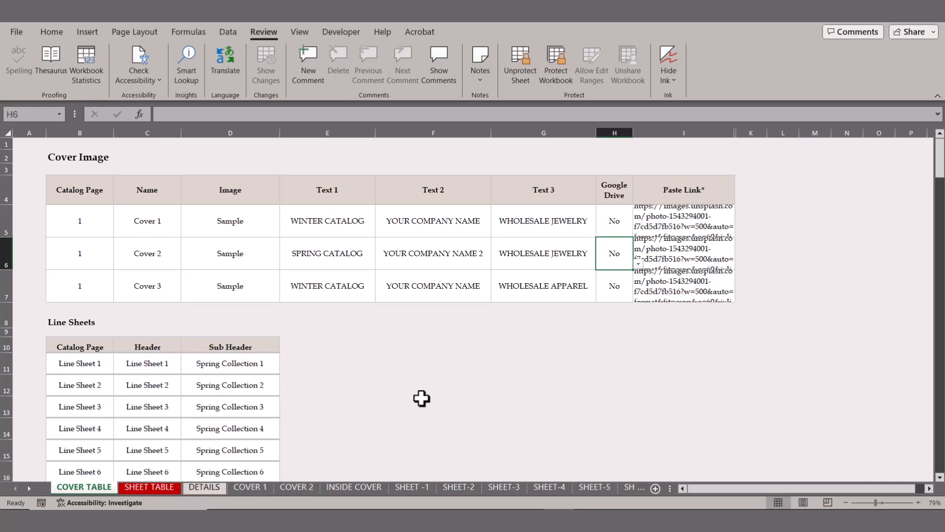
Add a product named "Necklace Set" in the first empty row of the SHEET TABLE sheet.
left_click(154, 486)
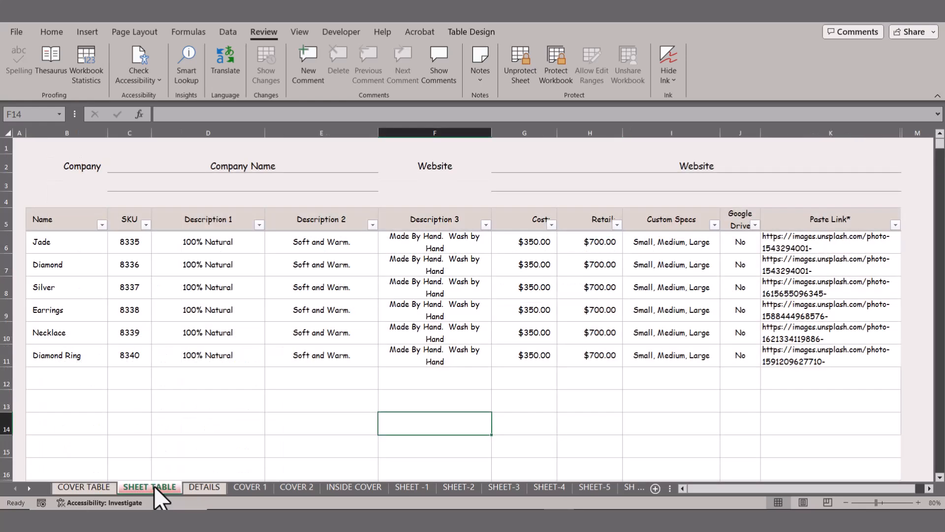
left_click(88, 378)
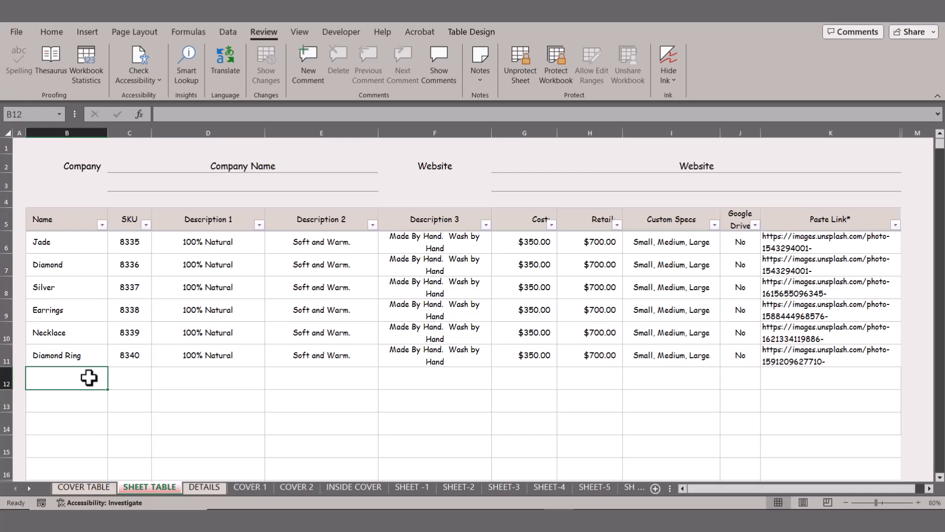
type("Je")
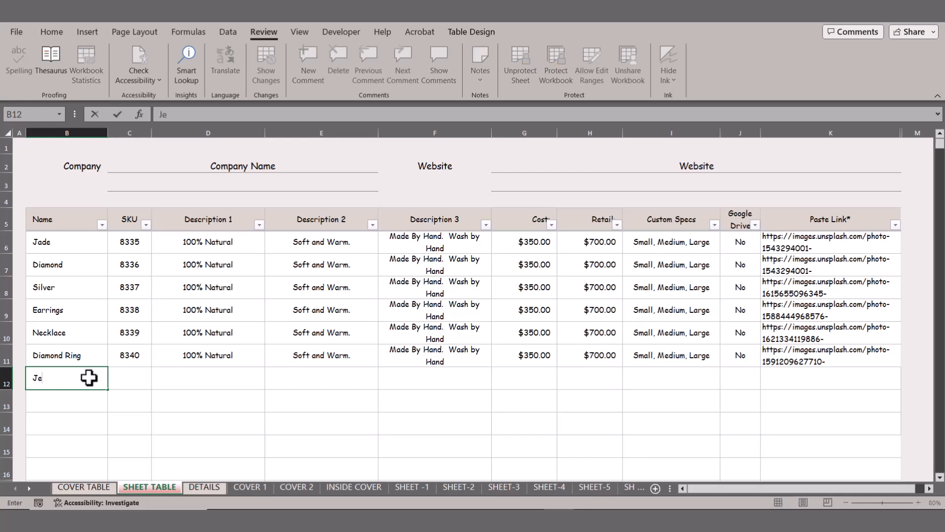
type("w")
key("BackSpace")
key("BackSpace")
key("BackSpace")
type("Necklace")
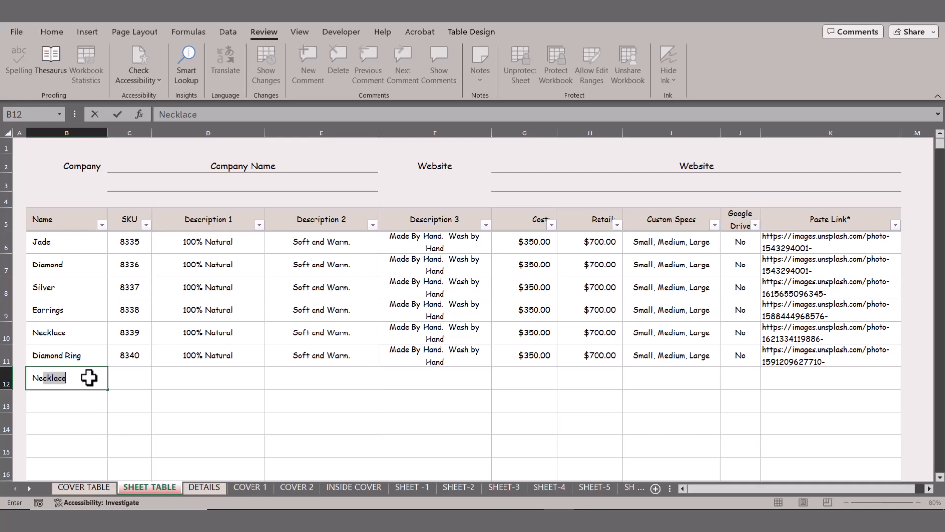
left_click(88, 377)
type("Se")
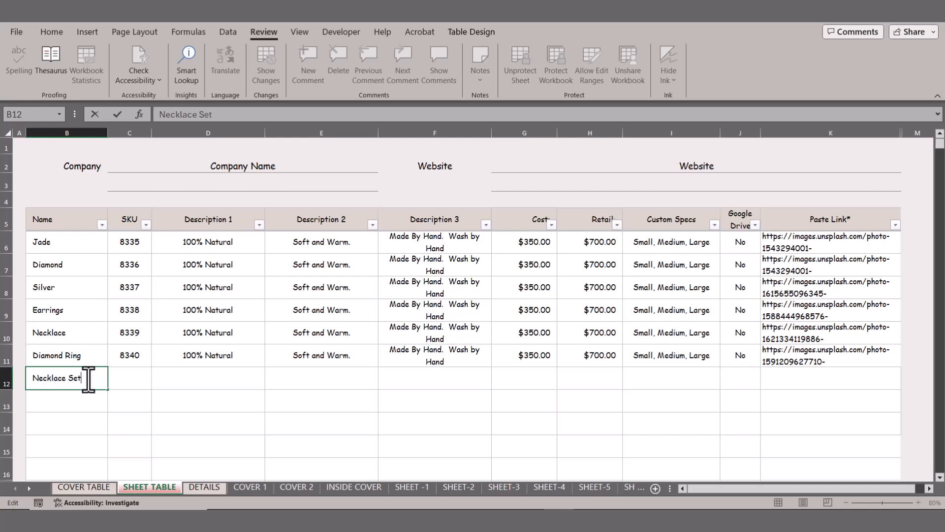
type("t")
left_click(70, 401)
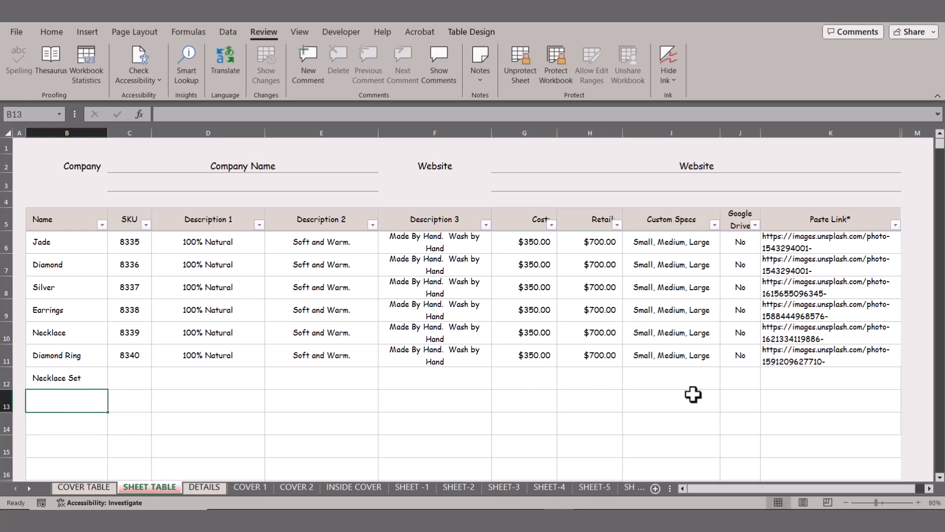
Set the Google Drive column to Yes for the Necklace Set product.
left_click(755, 372)
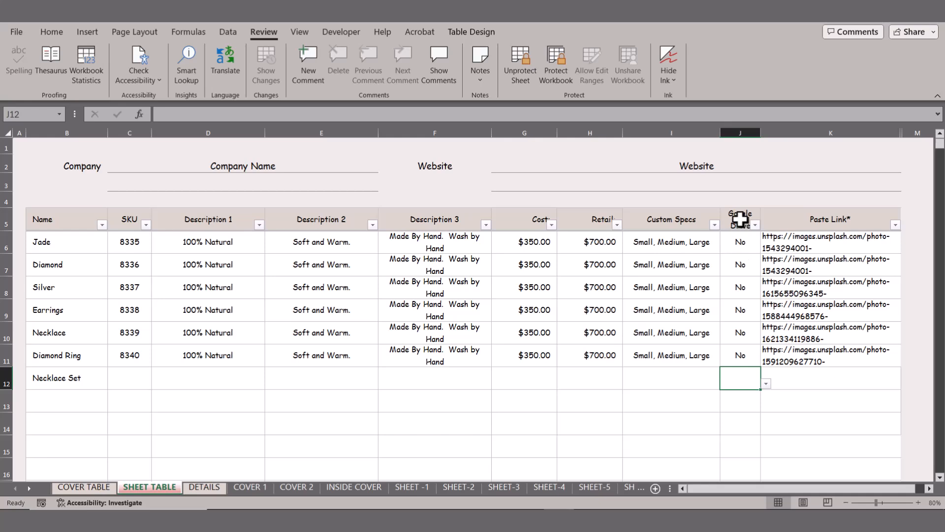
left_click(740, 246)
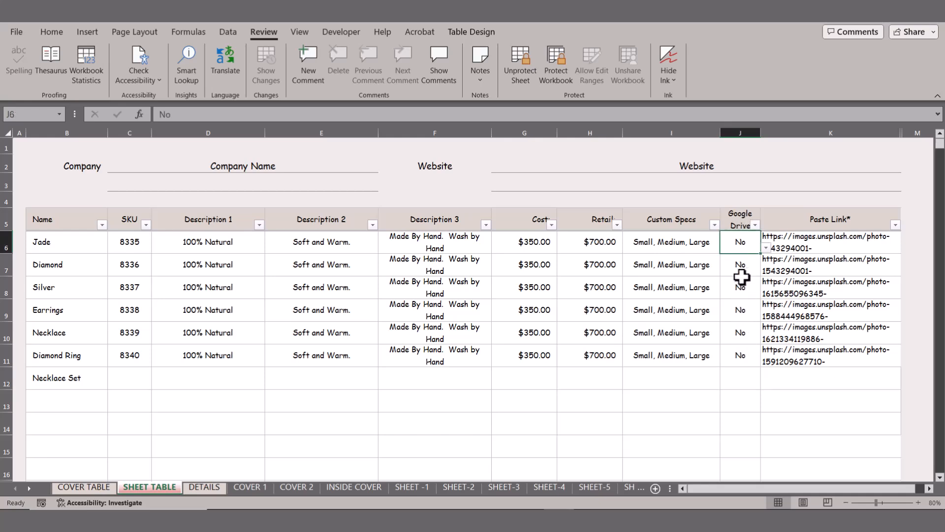
left_click(808, 250)
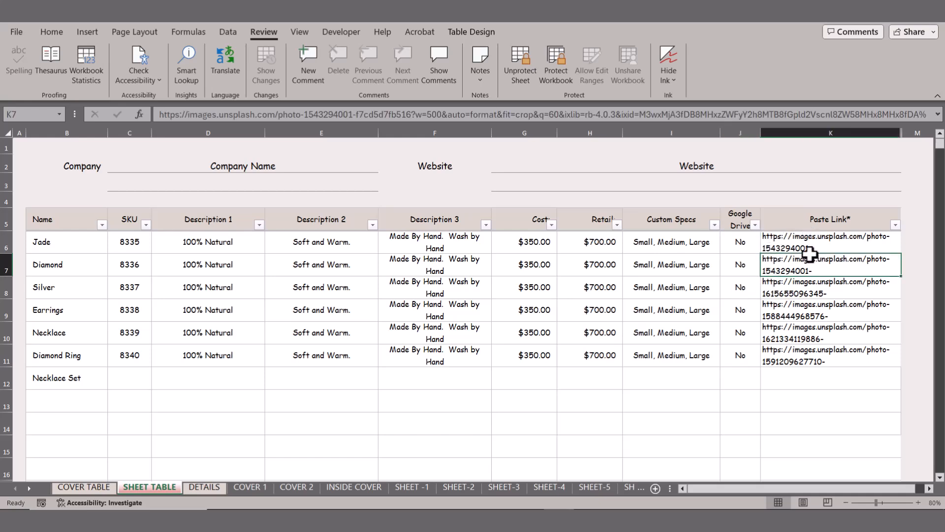
left_click(811, 222)
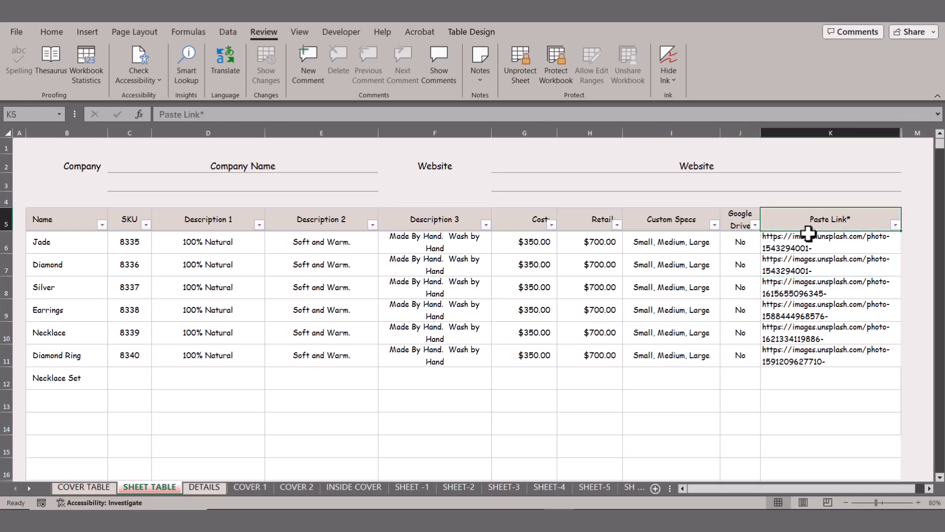
left_click(751, 393)
left_click(745, 369)
left_click(766, 384)
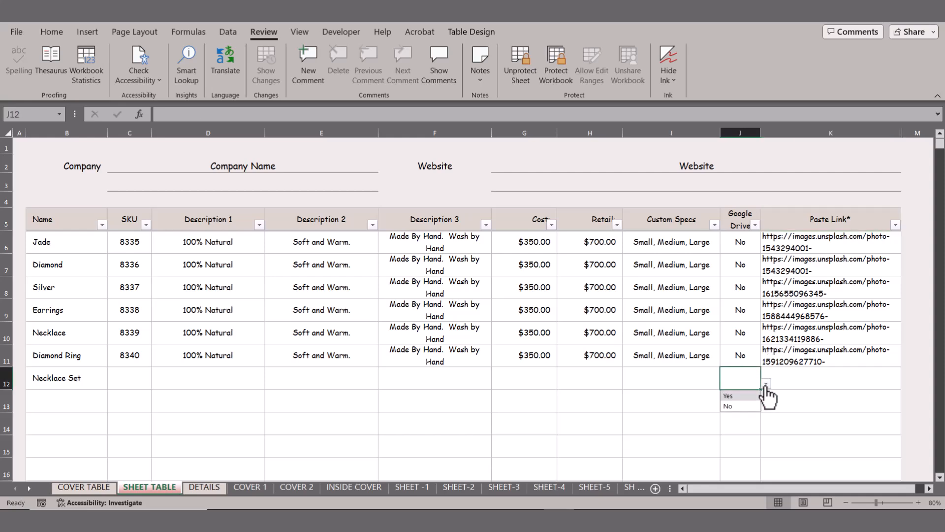
left_click(743, 393)
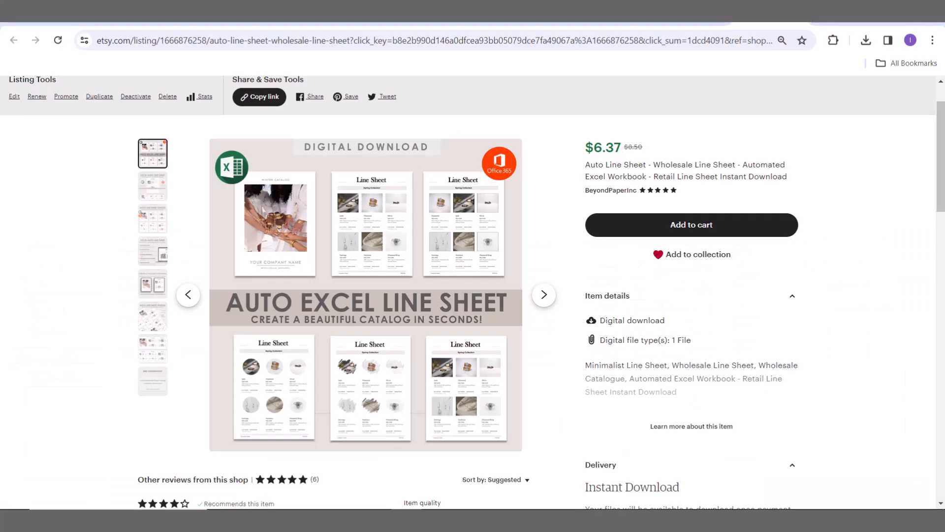
Switch to Google Drive in the browser and set J1.jpg's general access to "Anyone with the link".
left_click(521, 25)
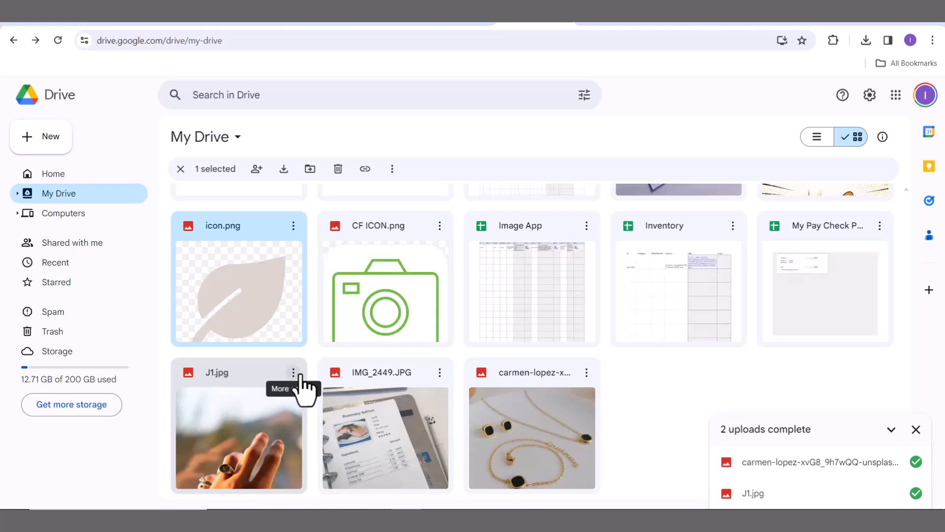
left_click(294, 374)
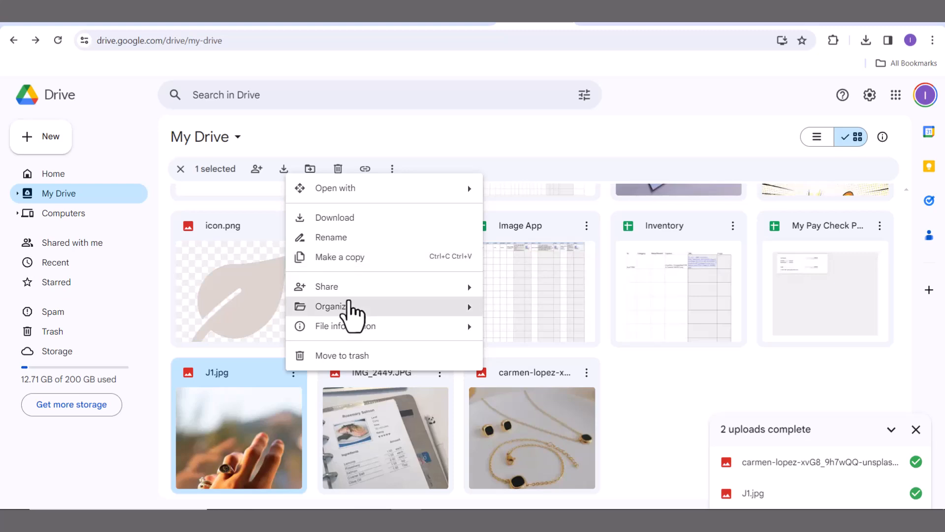
mouse_move(352, 291)
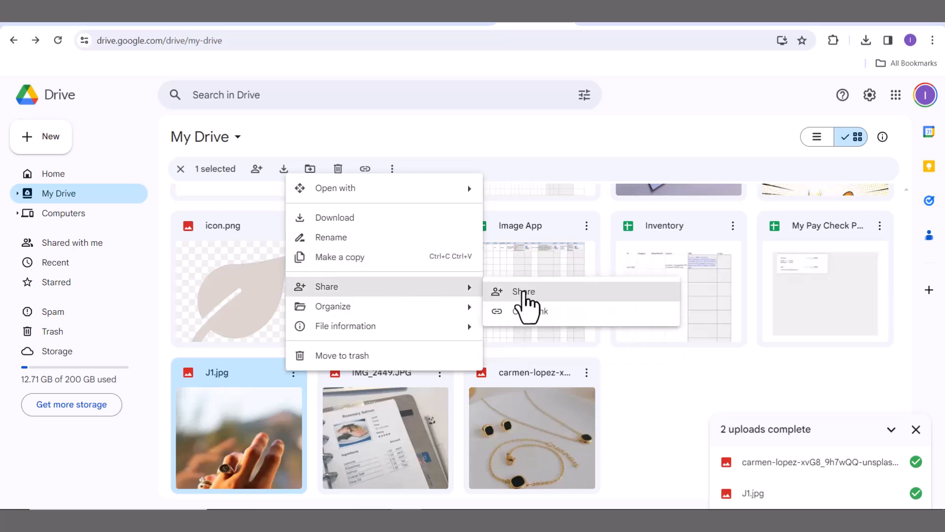
left_click(522, 293)
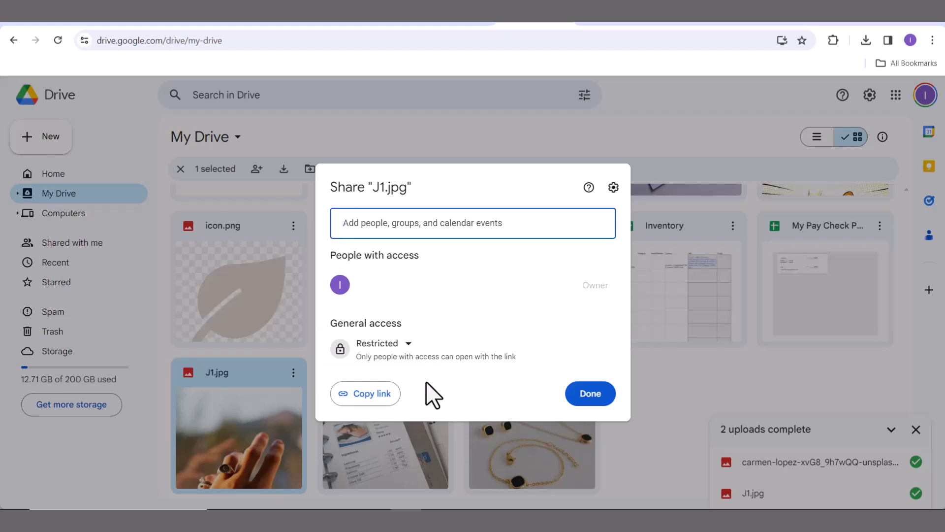
left_click(400, 344)
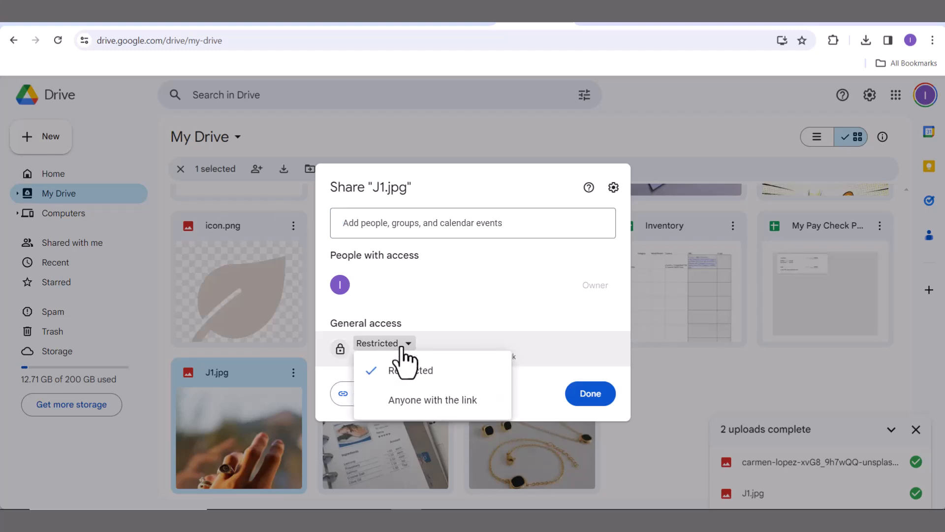
left_click(414, 400)
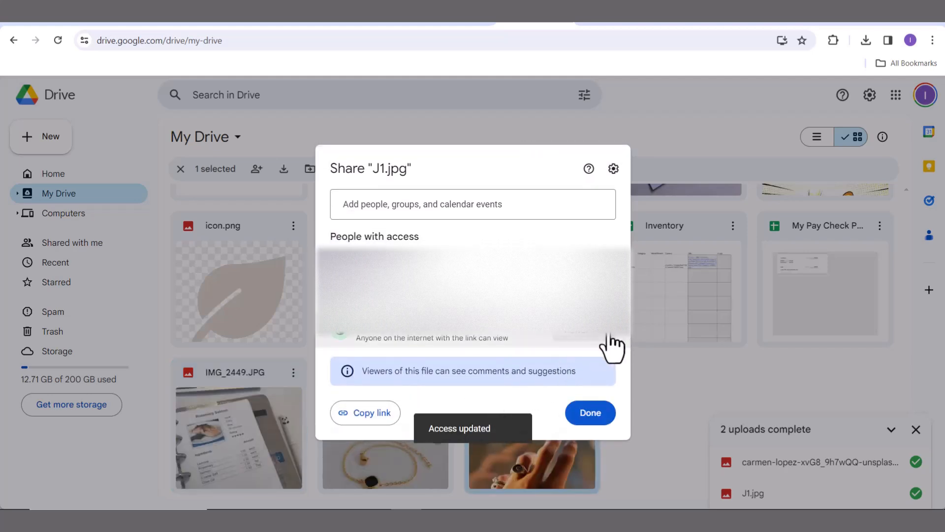
Give link holders the Editor role on J1.jpg and copy its sharing link.
left_click(606, 335)
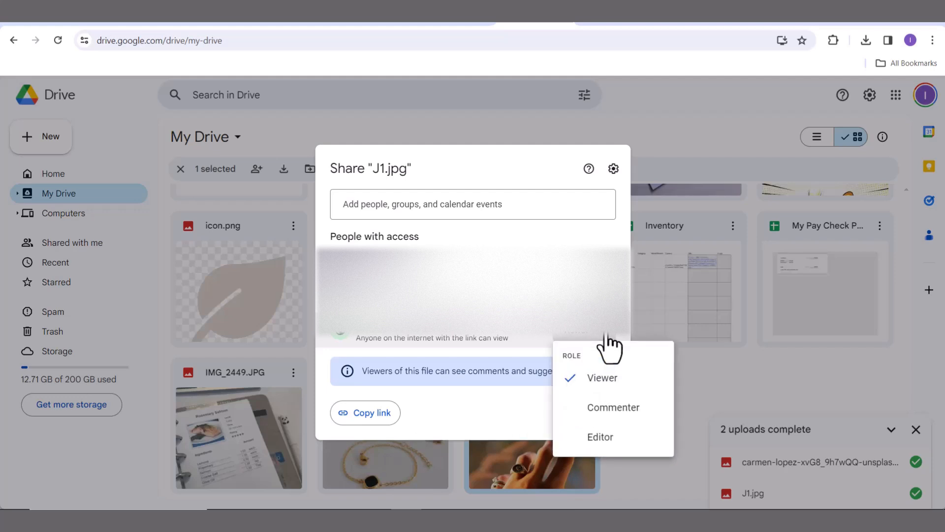
left_click(610, 435)
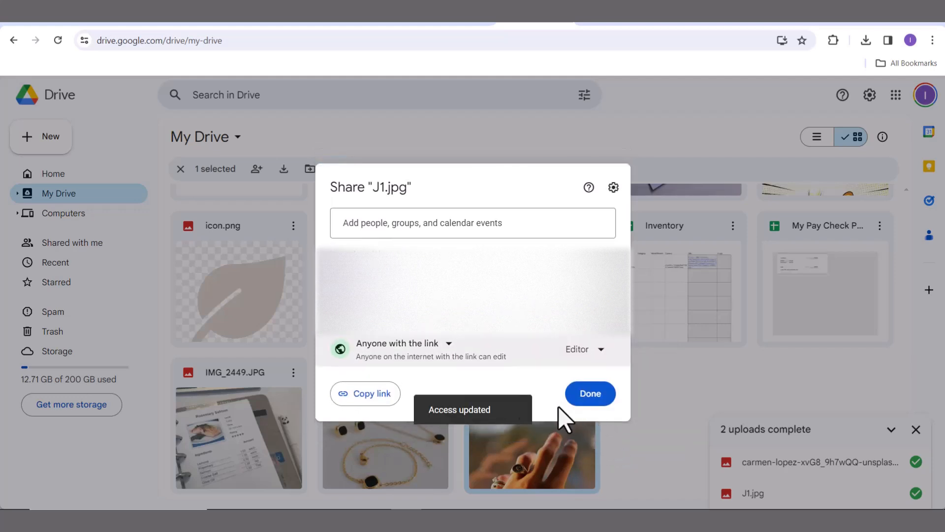
left_click(382, 398)
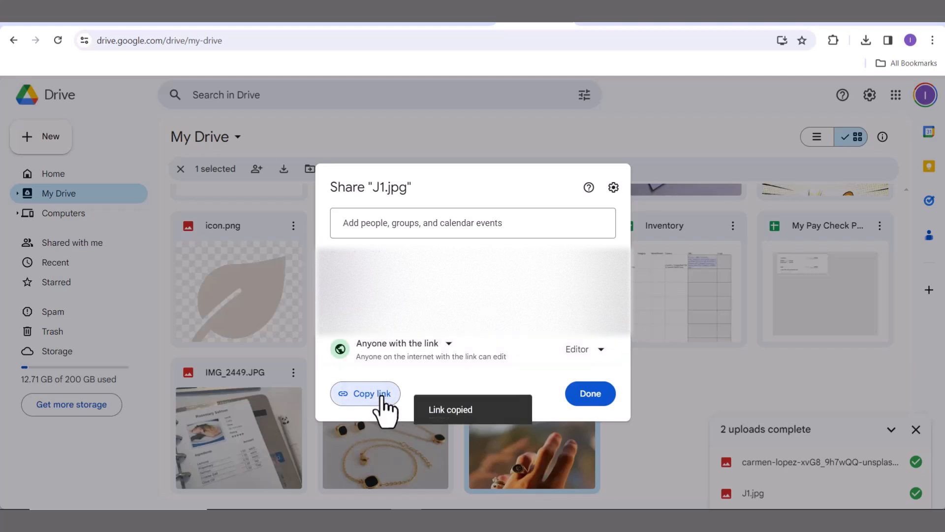
Switch back to the Excel workbook and paste the copied Drive link into the Necklace Set row's Paste Link cell.
mouse_move(589, 520)
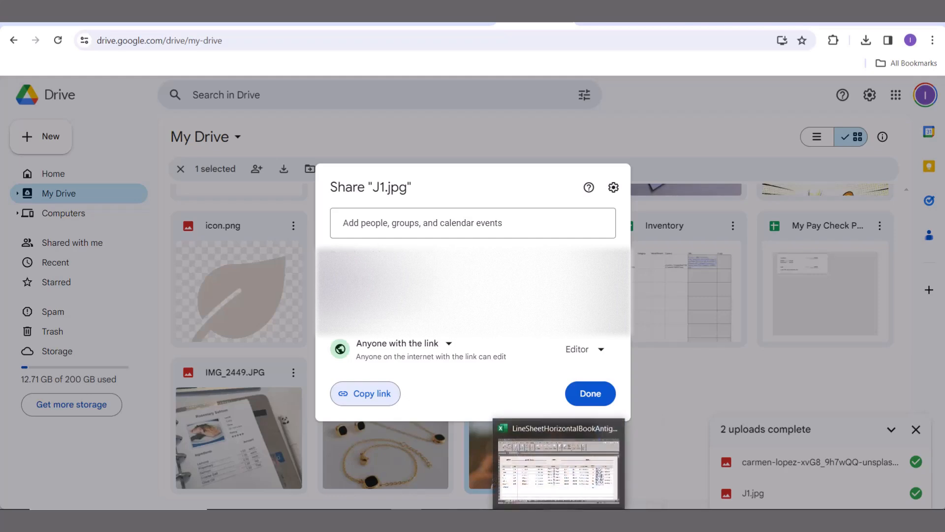
left_click(561, 520)
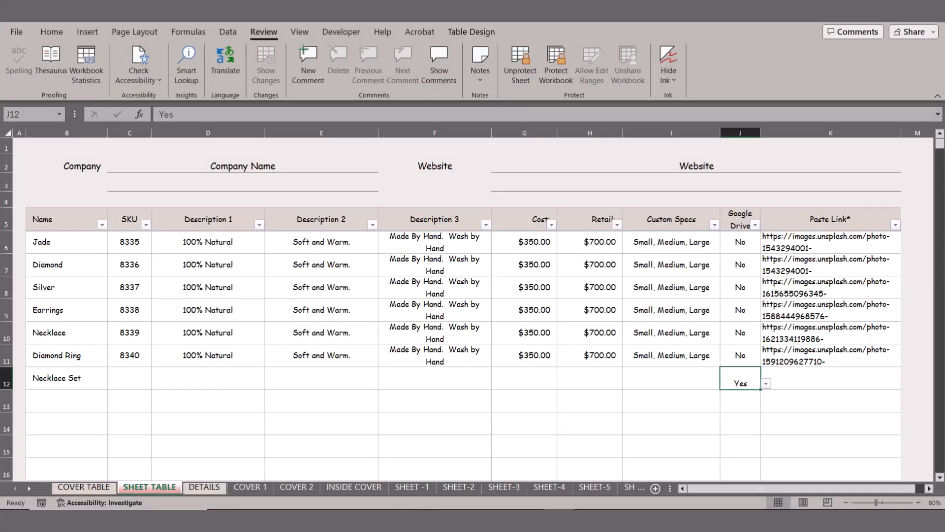
left_click(792, 383)
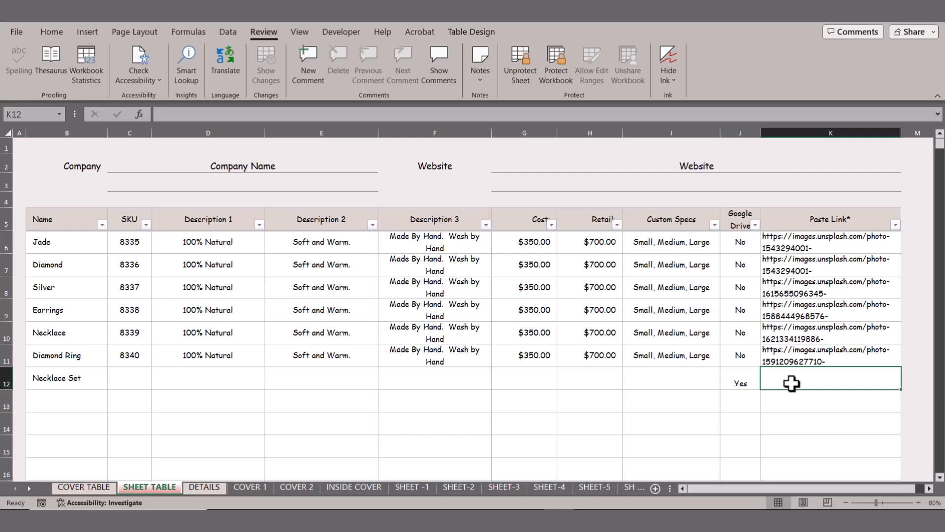
key("ctrl+v")
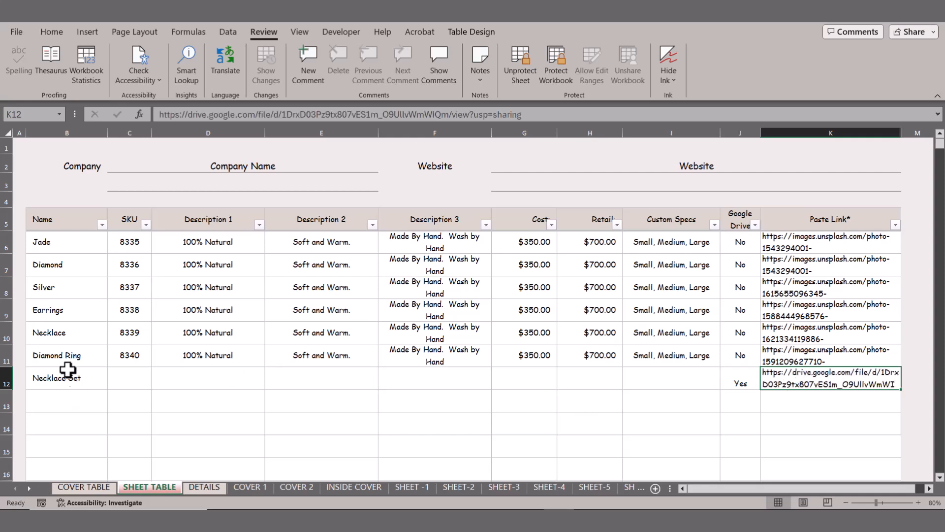
left_click(109, 487)
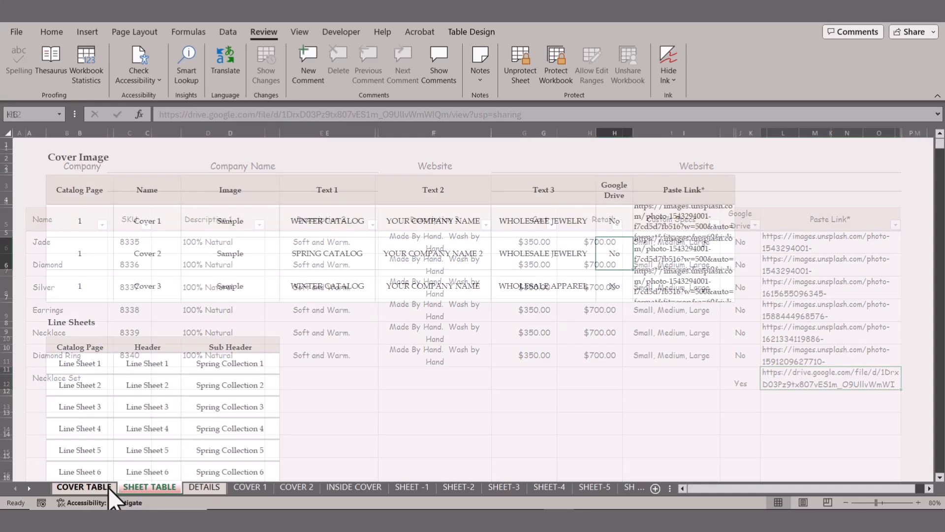
left_click(159, 492)
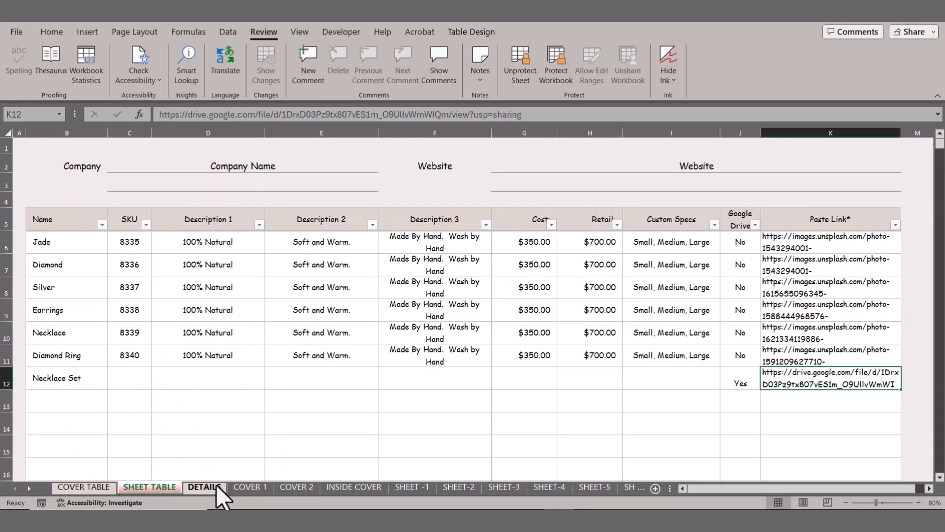
left_click(84, 487)
left_click(142, 487)
Open SHEET -1 and set the first product in the top row of the Line Sheet 1 page to Diamond.
left_click(408, 491)
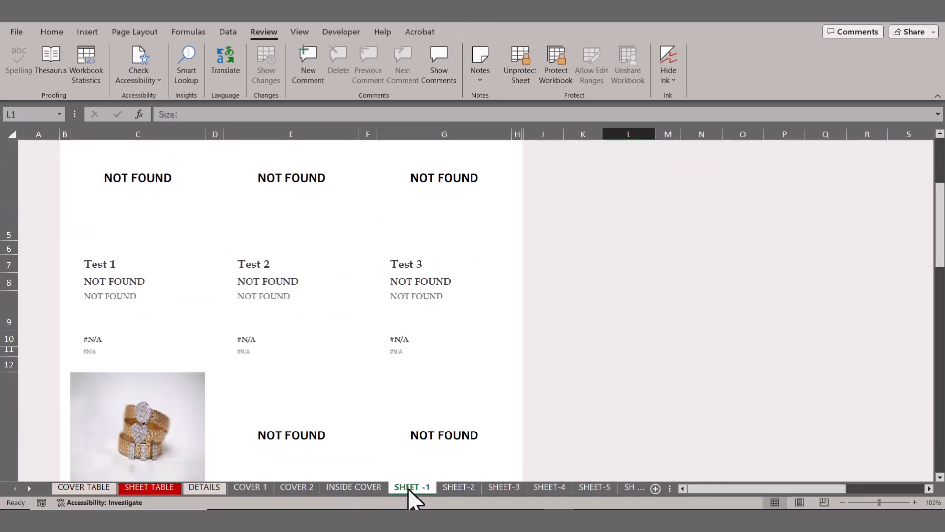
scroll(345, 430, "up", 3)
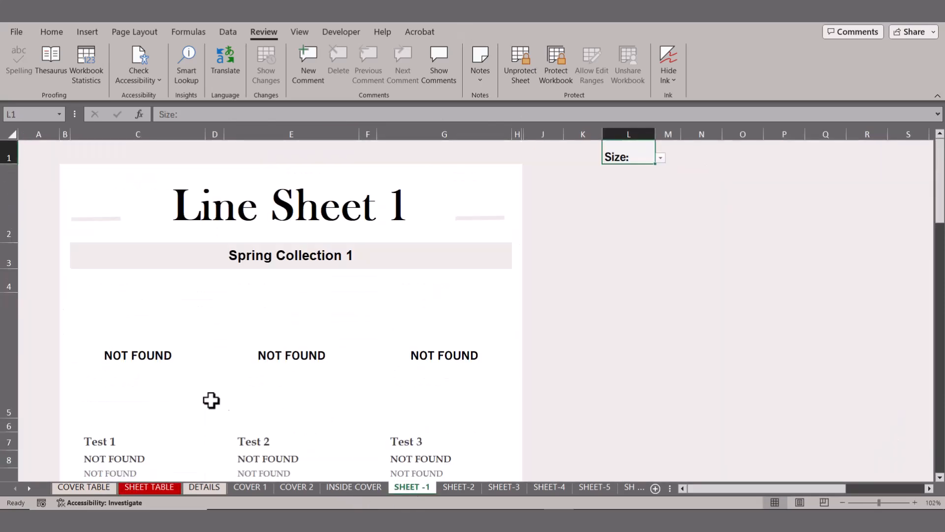
left_click(138, 439)
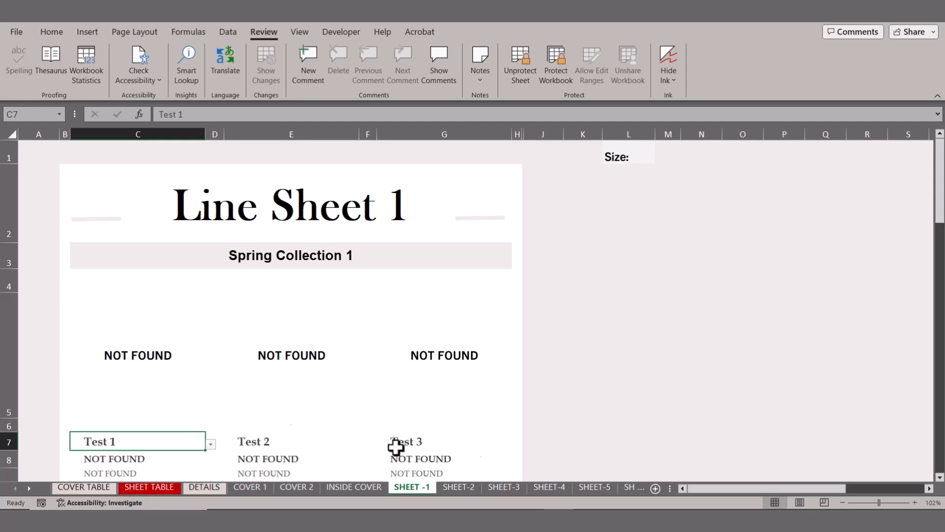
left_click(211, 444)
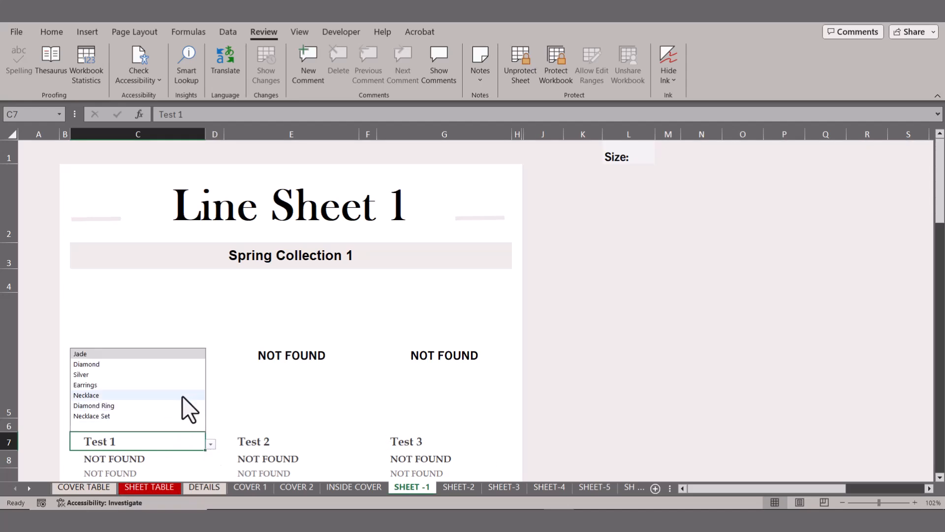
left_click(171, 363)
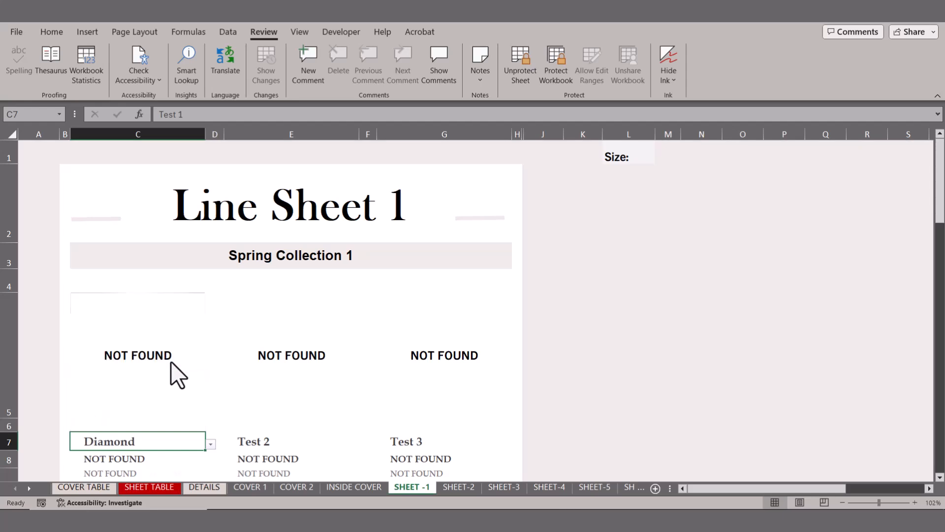
Set the second product in the top row to Silver and the third to Necklace.
left_click(308, 446)
left_click(365, 444)
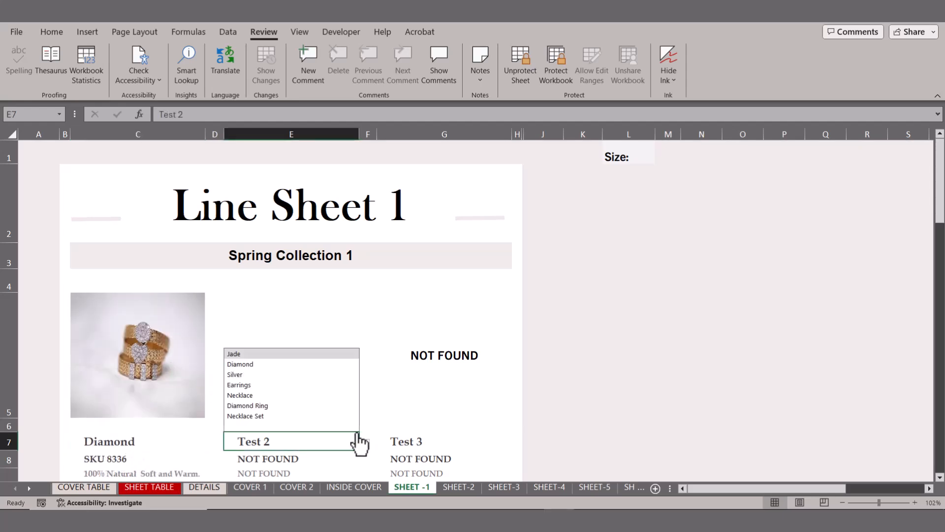
left_click(318, 374)
left_click(441, 441)
left_click(517, 444)
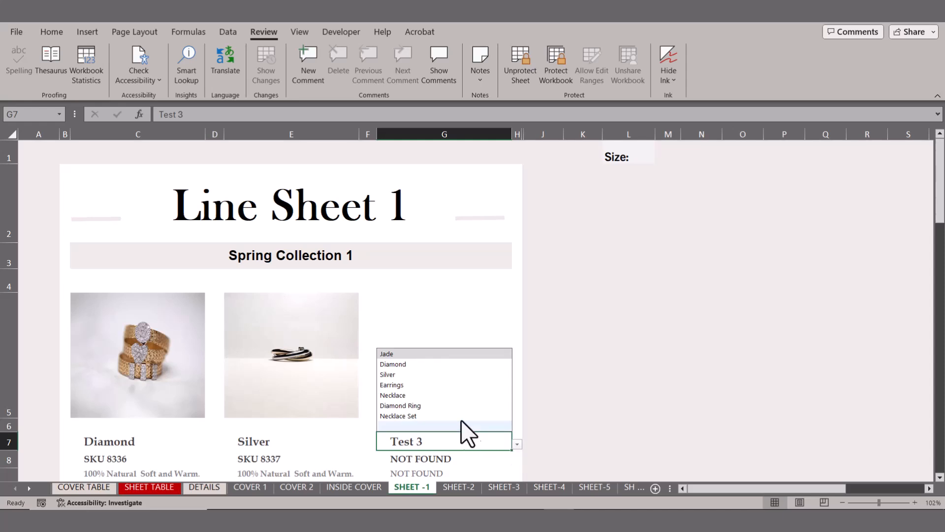
left_click(447, 399)
In the second product row, set the middle product to Earrings and the last one to Necklace Set.
scroll(446, 428, "down", 1)
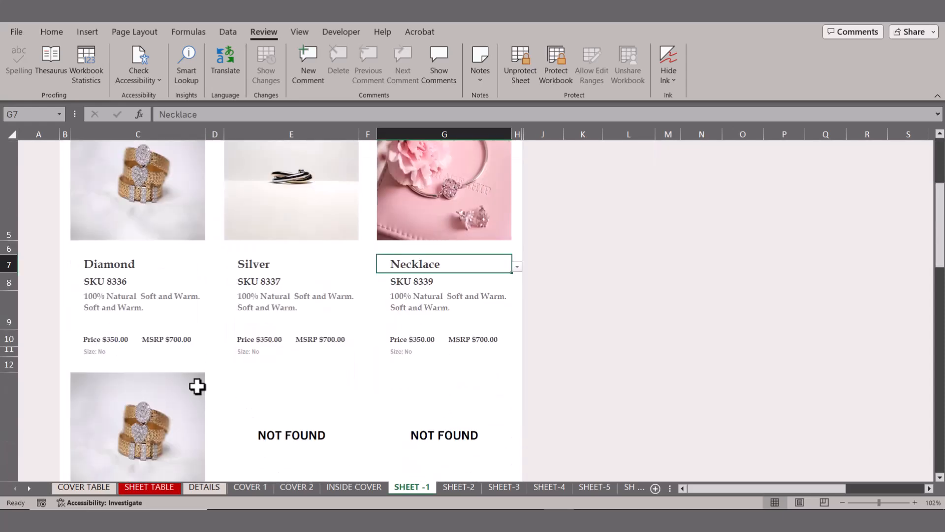
scroll(195, 385, "down", 1)
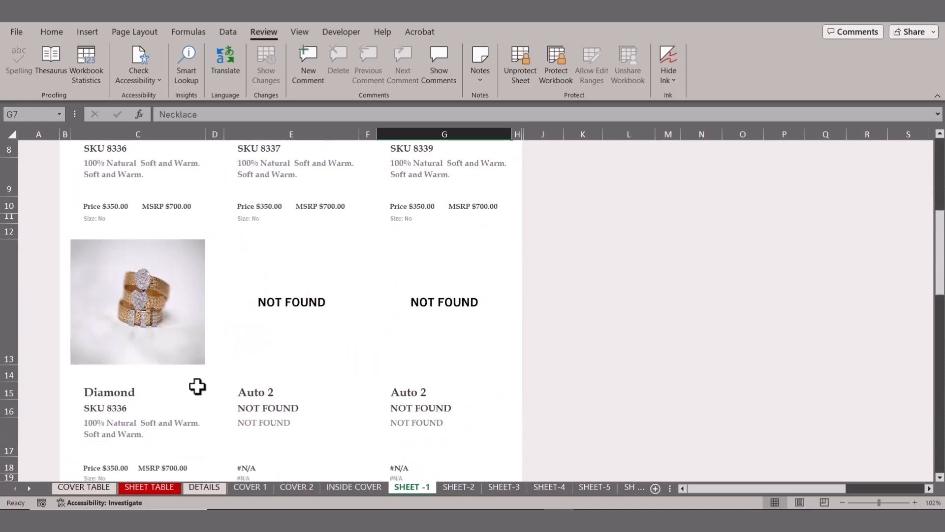
left_click(277, 391)
left_click(364, 393)
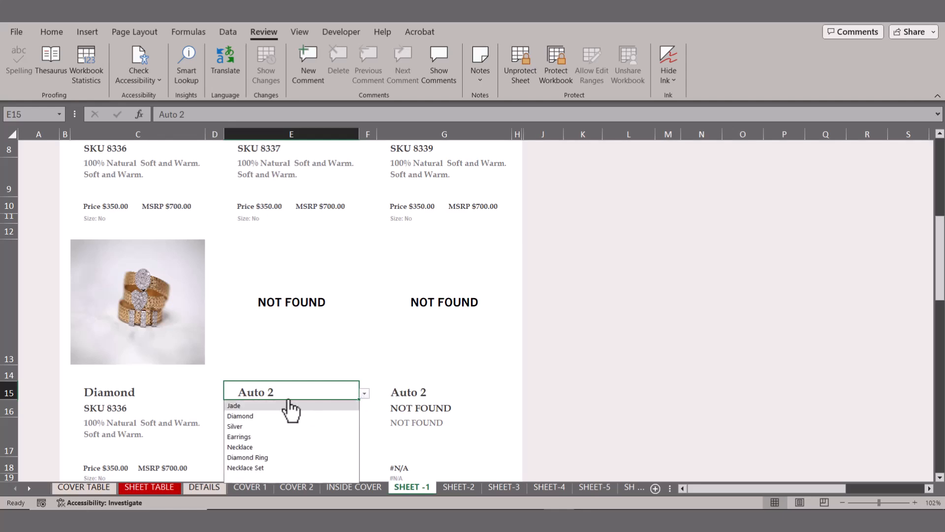
left_click(259, 444)
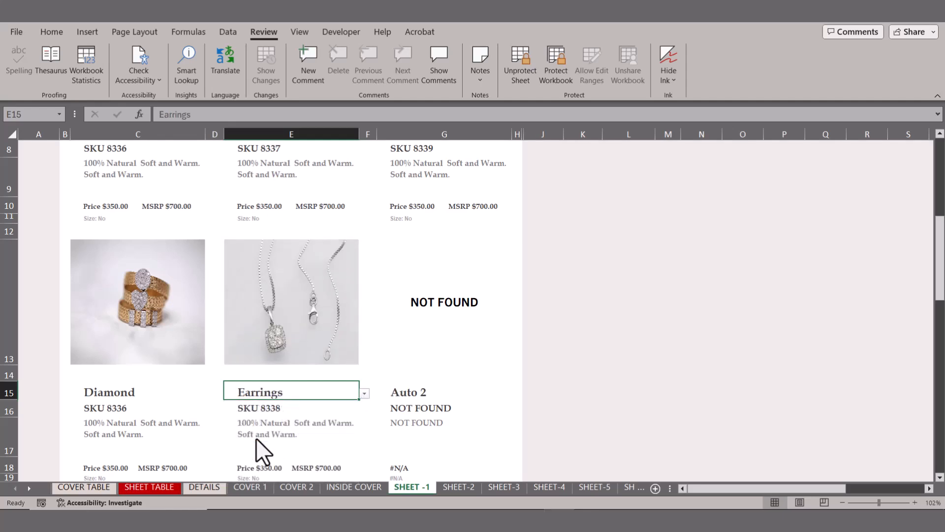
left_click(424, 395)
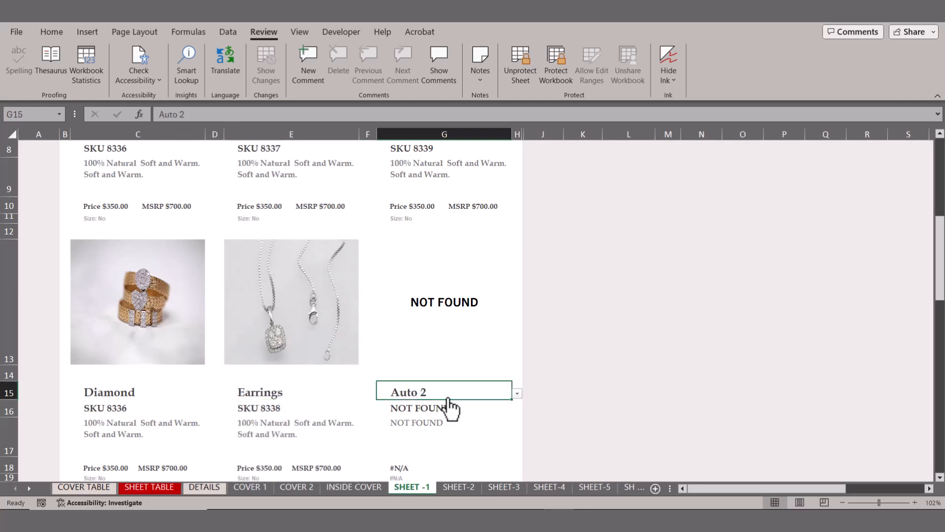
left_click(517, 396)
left_click(455, 466)
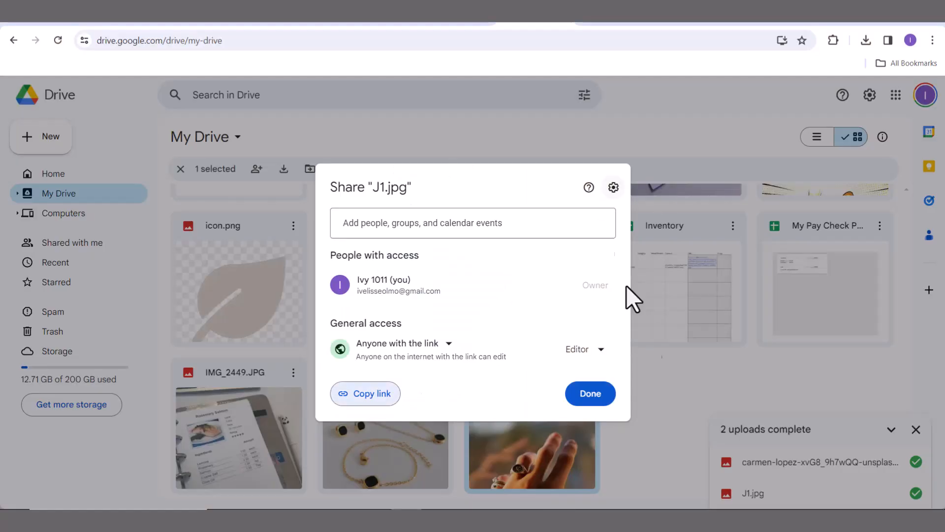
Switch to Google Drive, finish sharing J1.jpg, and set the gold jewelry set photo's general access to "Anyone with the link".
left_click(597, 397)
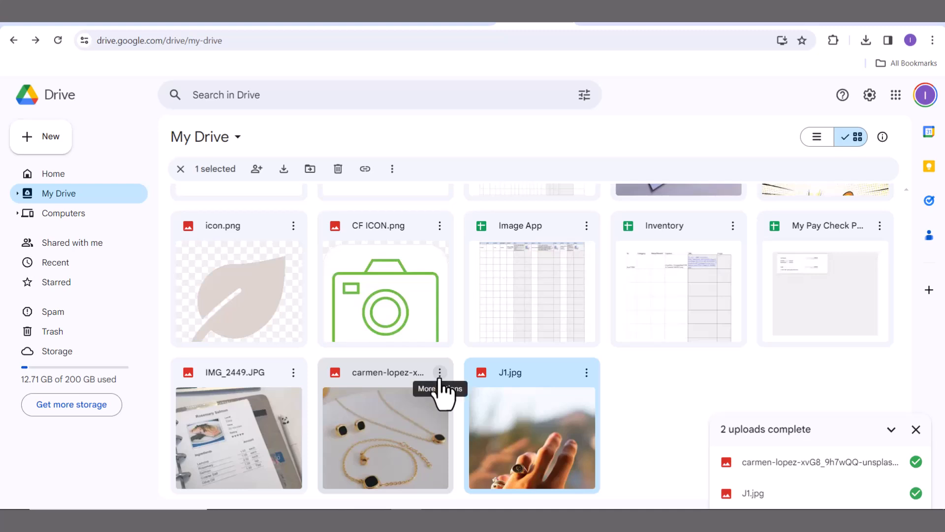
left_click(439, 373)
mouse_move(509, 290)
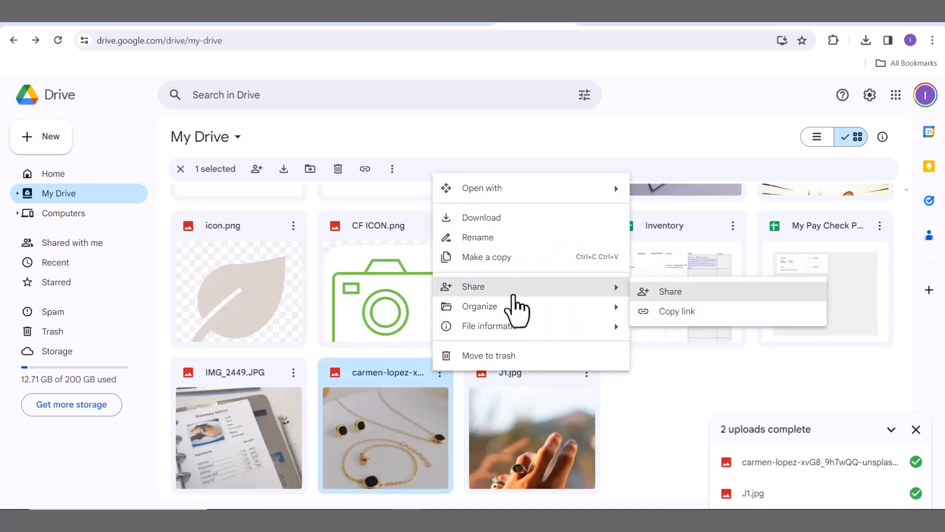
left_click(655, 315)
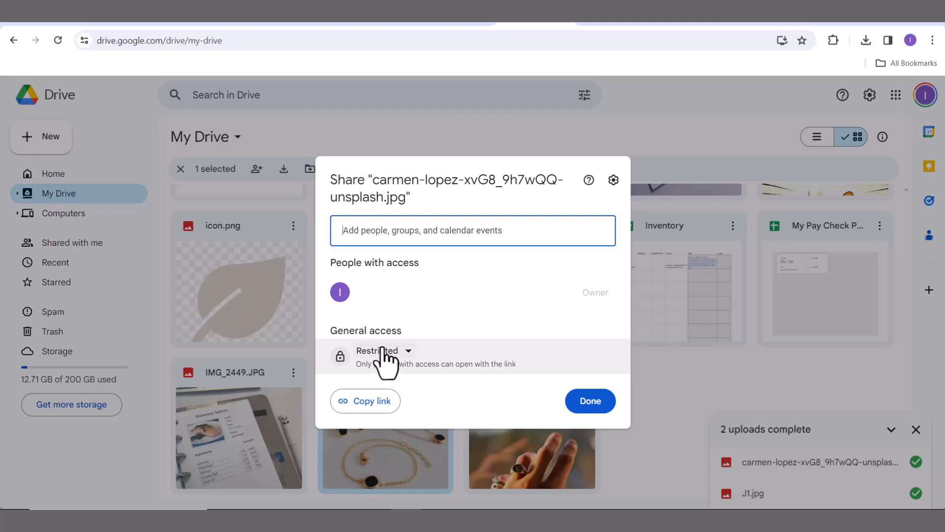
left_click(384, 354)
left_click(418, 415)
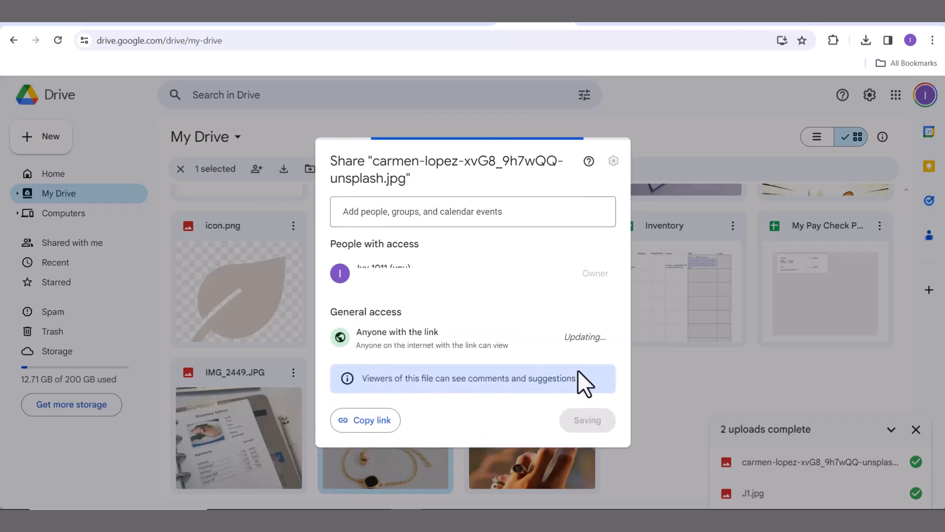
Give link holders the Editor role on the gold jewelry set photo and copy its sharing link.
left_click(590, 339)
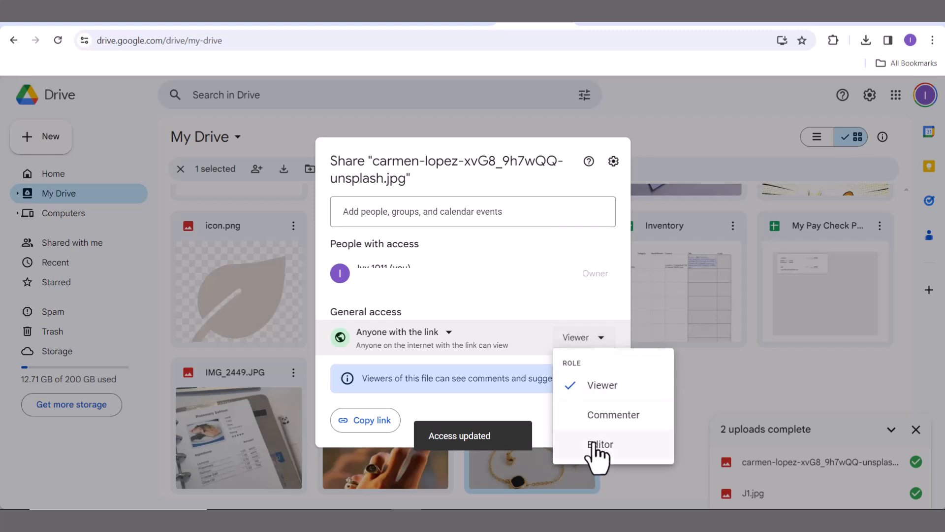
left_click(596, 444)
left_click(376, 416)
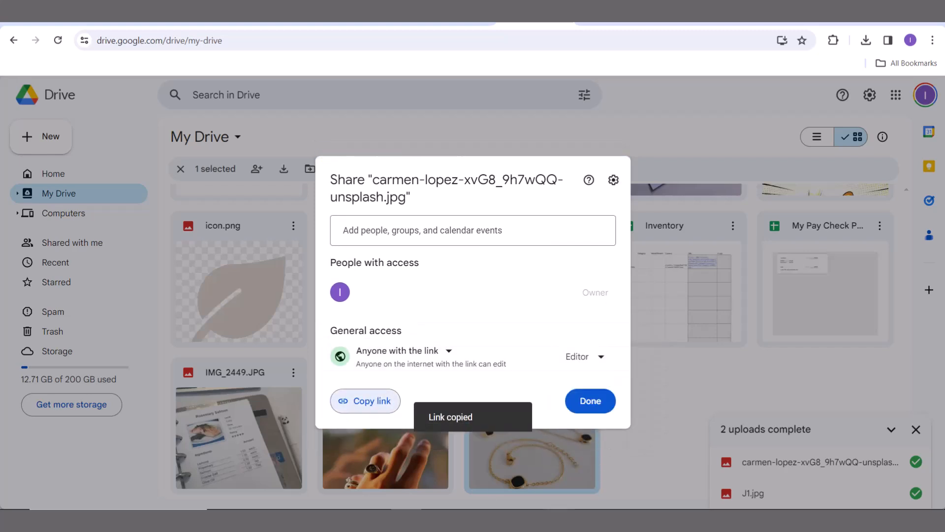
Switch back to the Excel workbook and paste the copied Drive link into cell K13 of SHEET TABLE.
mouse_move(560, 509)
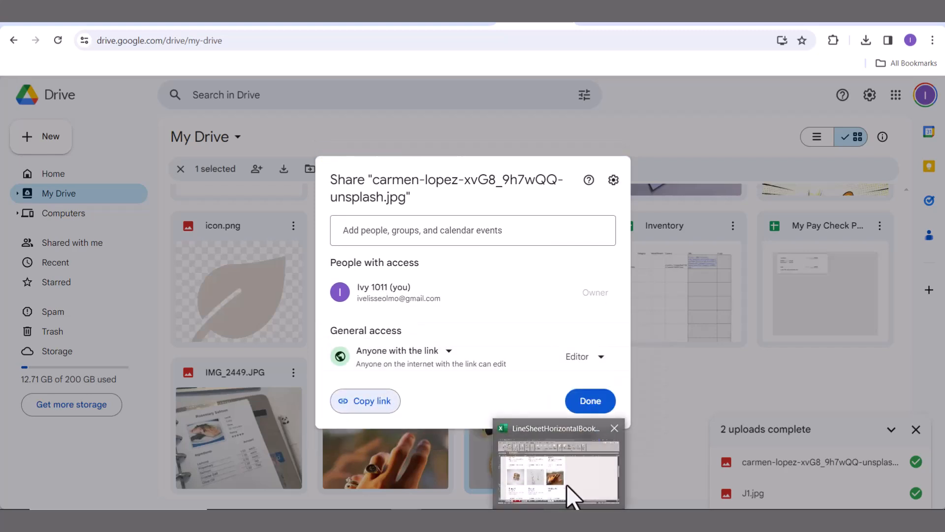
left_click(566, 488)
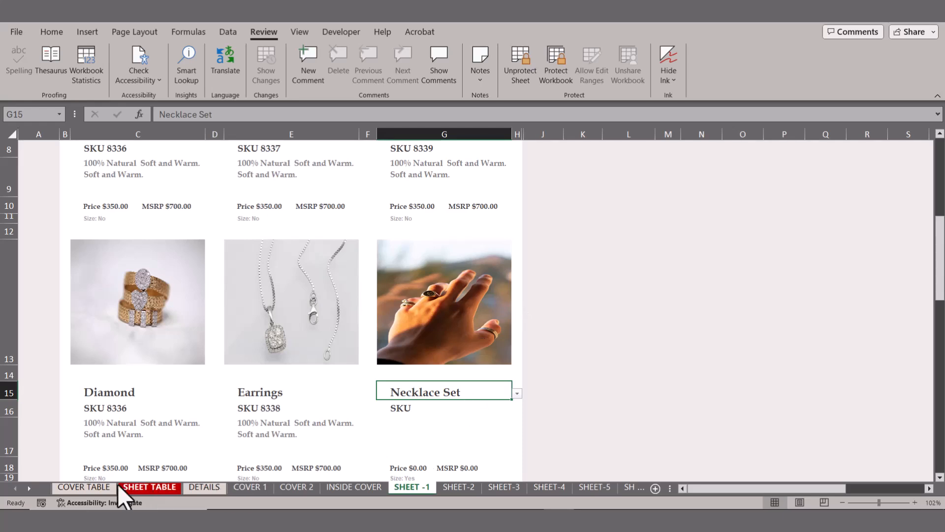
left_click(102, 486)
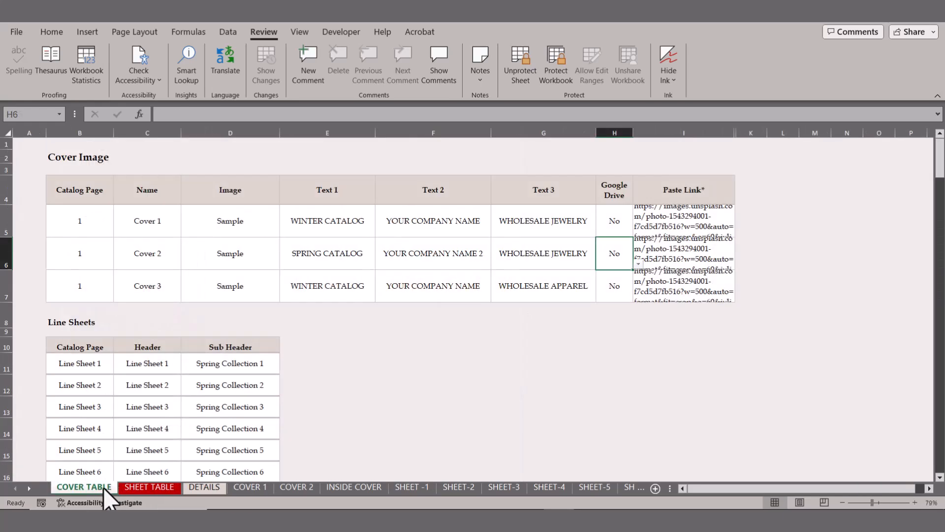
left_click(221, 489)
left_click(149, 486)
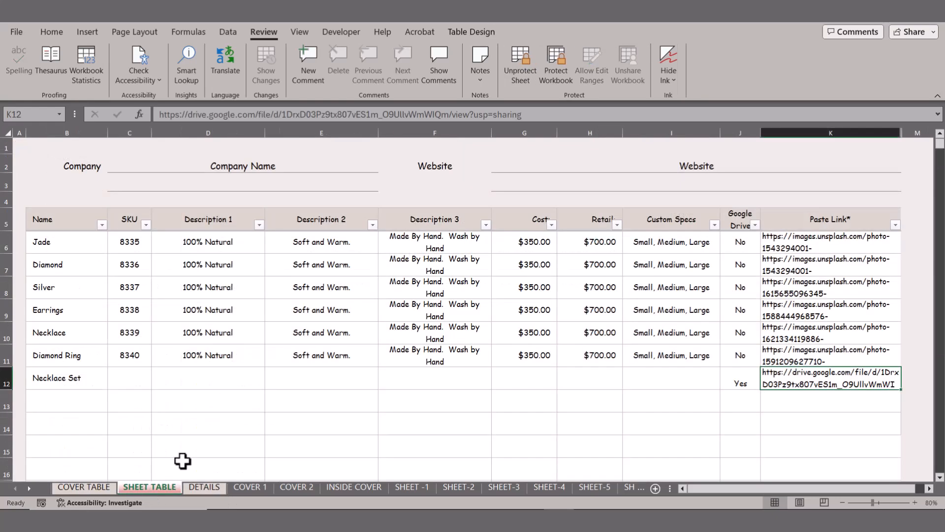
left_click(814, 398)
left_click(738, 403)
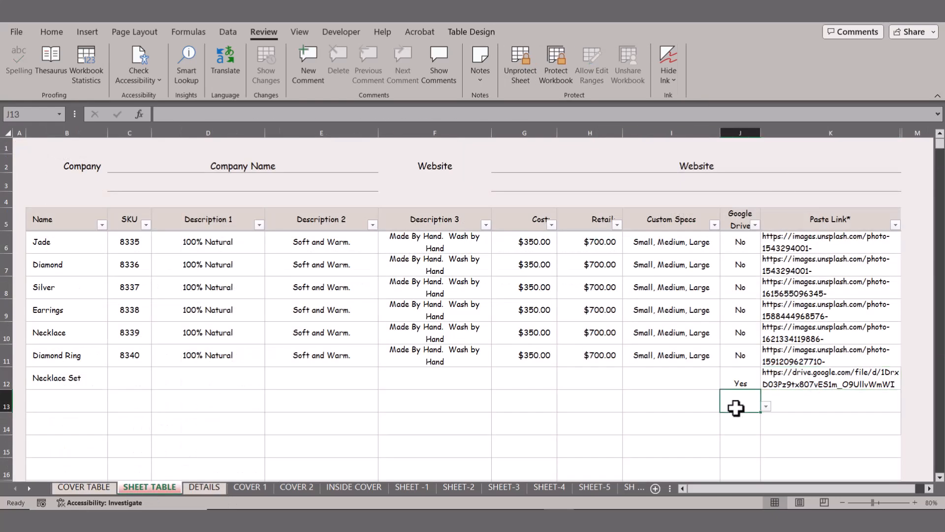
left_click(770, 374)
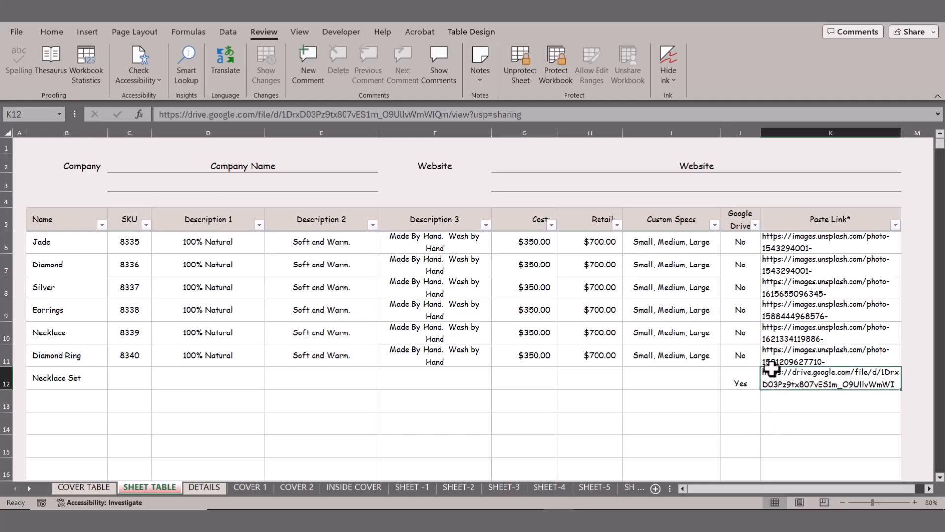
left_click(774, 405)
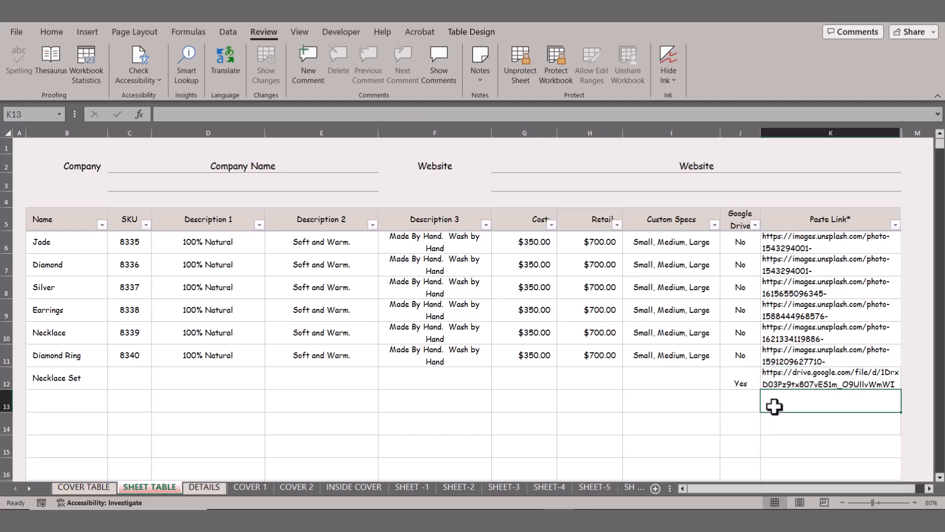
key("ctrl+v")
Copy the Necklace Set row's Drive link from K12 and paste it into Cover 3's Paste Link cell on COVER TABLE.
left_click(786, 383)
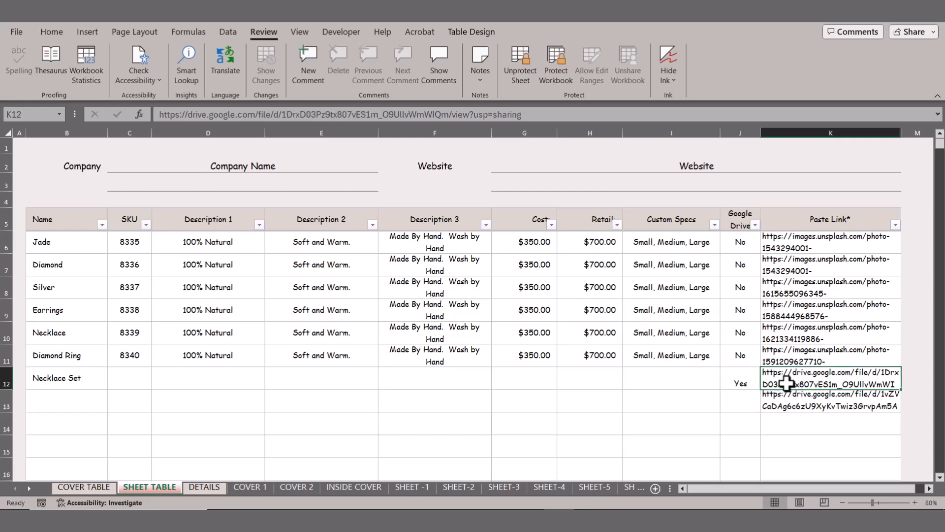
key("ctrl+c")
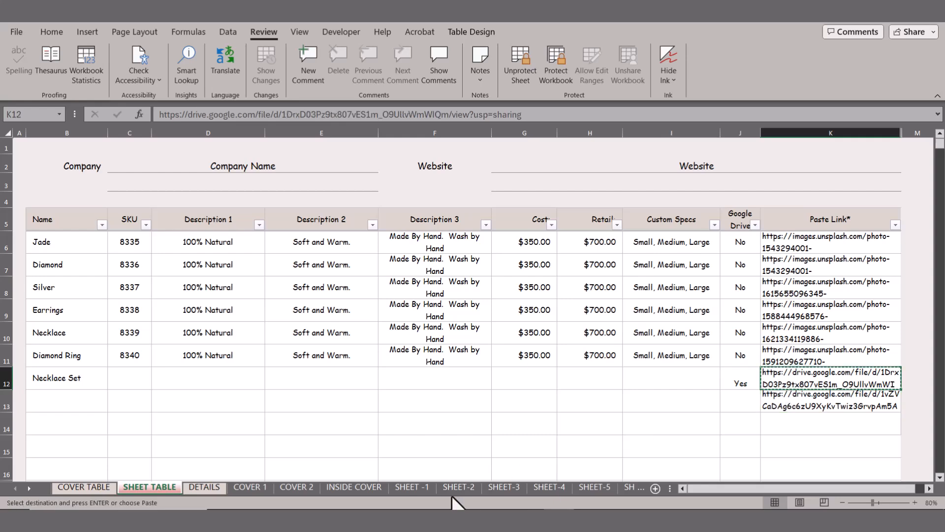
left_click(98, 488)
left_click(679, 278)
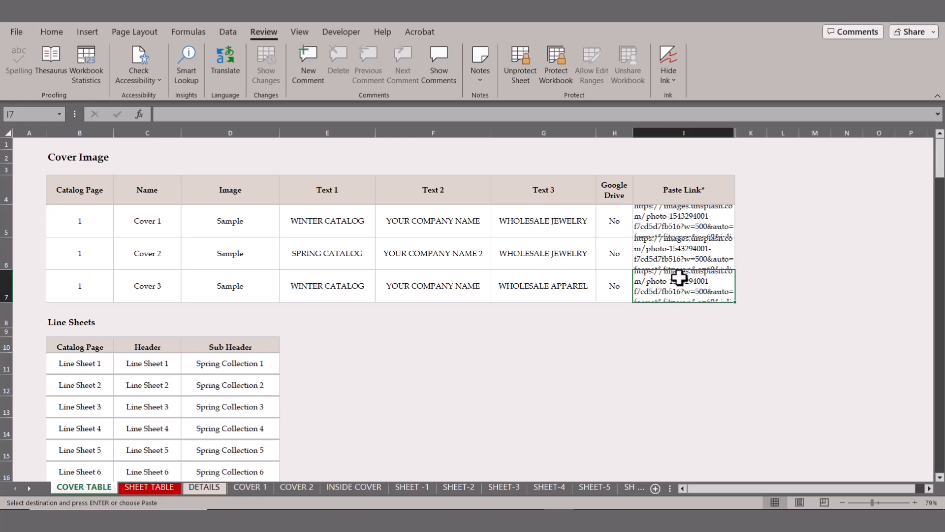
key("ctrl+v")
On SHEET TABLE, replace the Necklace Set row's link in K12 with the Drive link from K13, and clear K13.
left_click(153, 488)
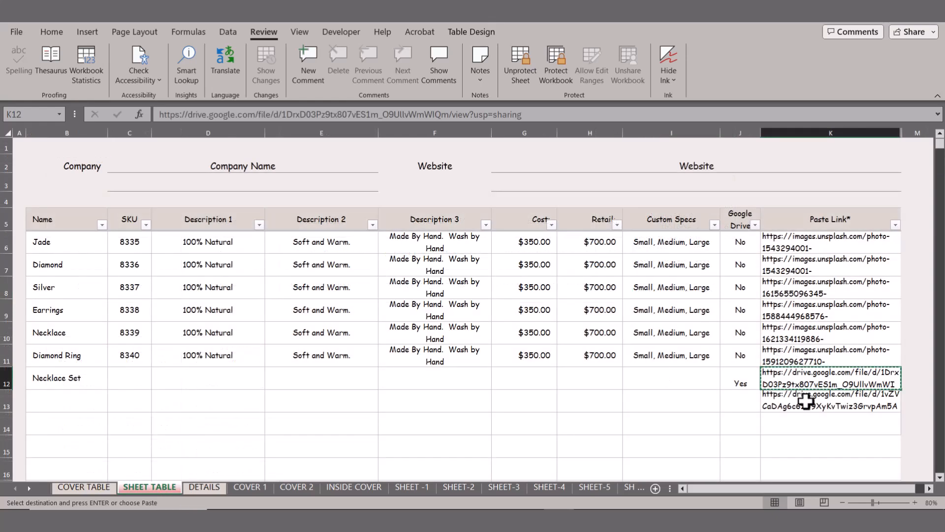
left_click(806, 402)
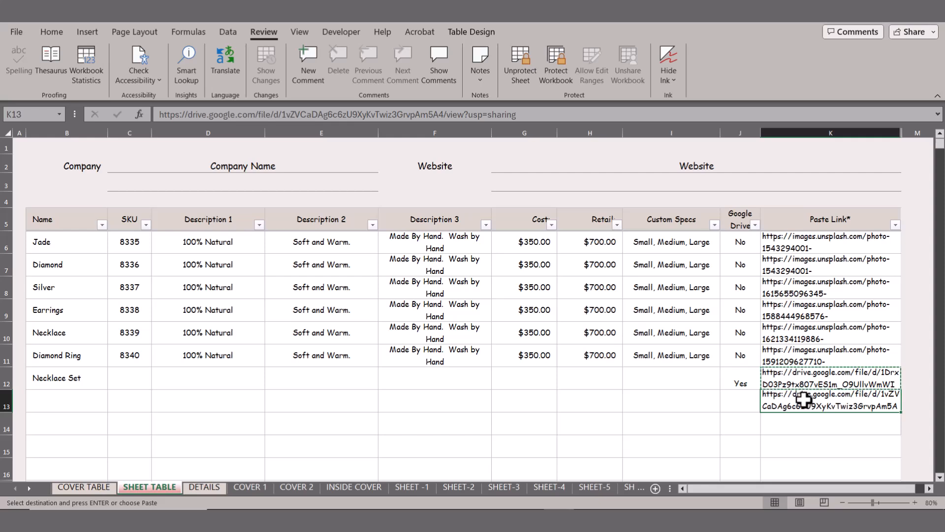
key("ctrl+c")
left_click(784, 375)
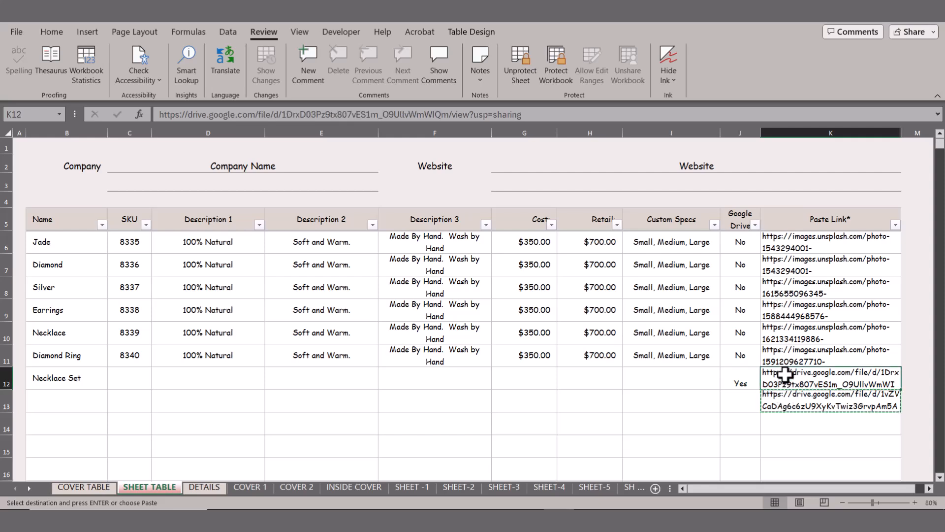
key("ctrl+v")
left_click(784, 406)
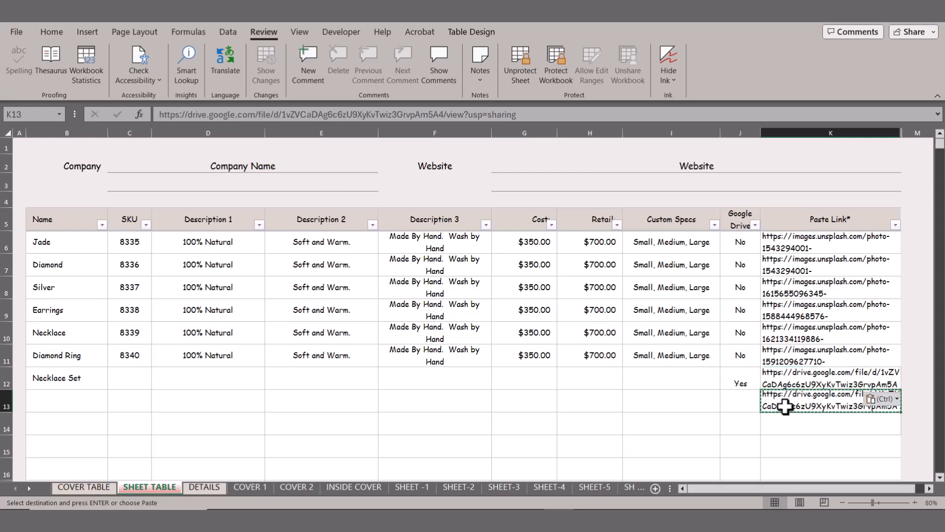
key("Delete")
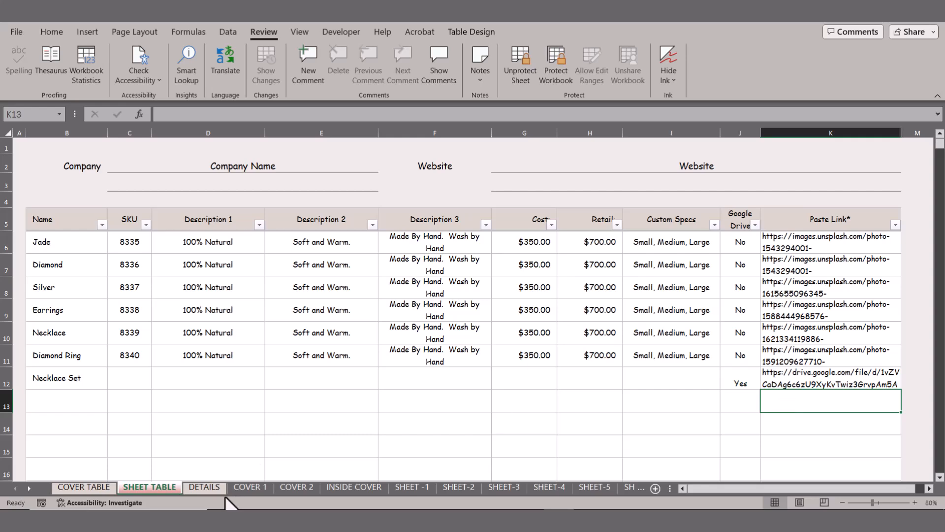
On SHEET -1, switch the product in G15 to Diamond and back to Necklace Set to reload its picture.
left_click(296, 488)
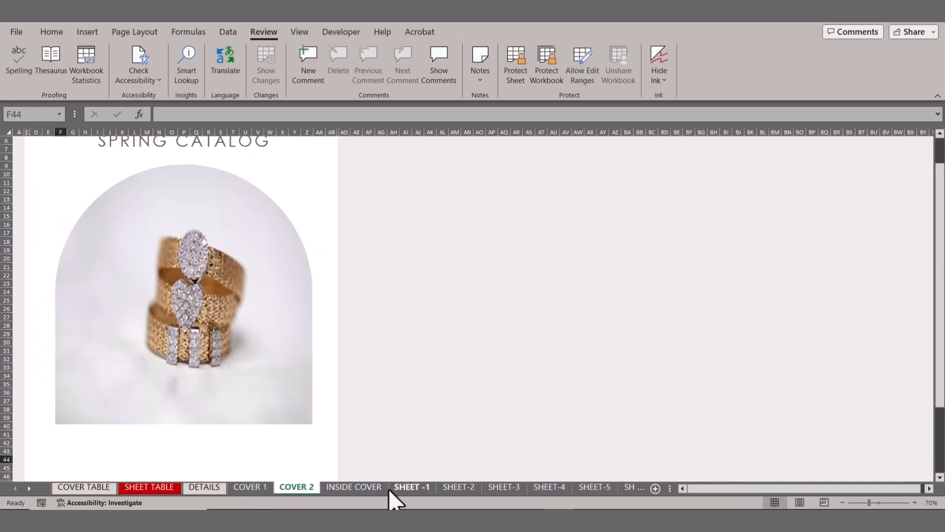
left_click(399, 489)
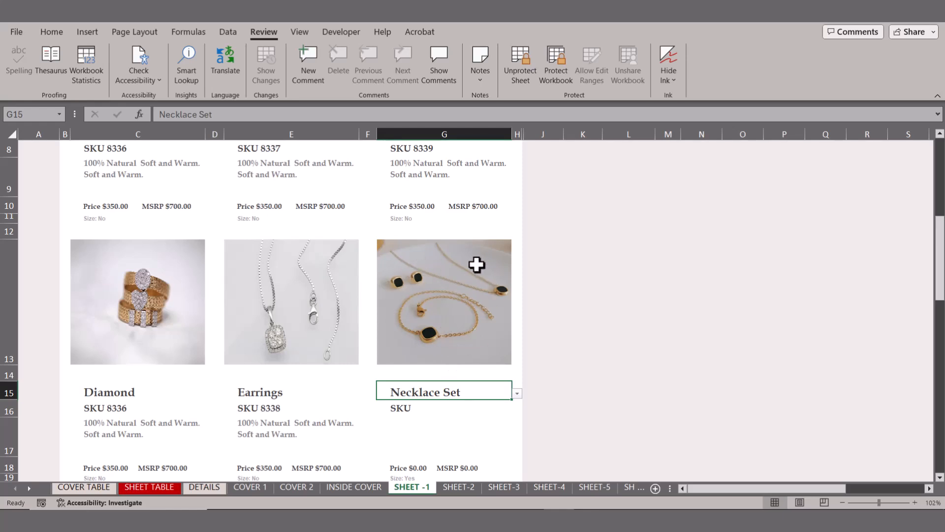
left_click(517, 393)
left_click(459, 415)
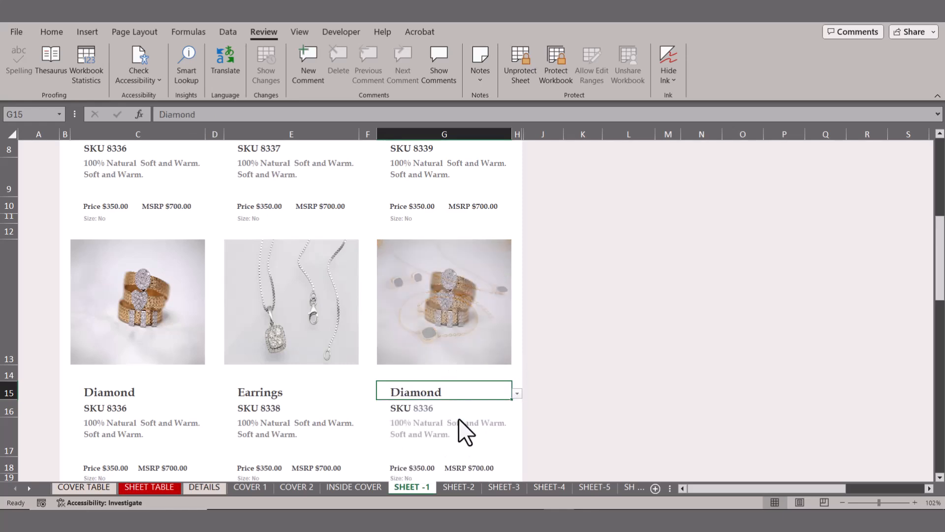
left_click(517, 393)
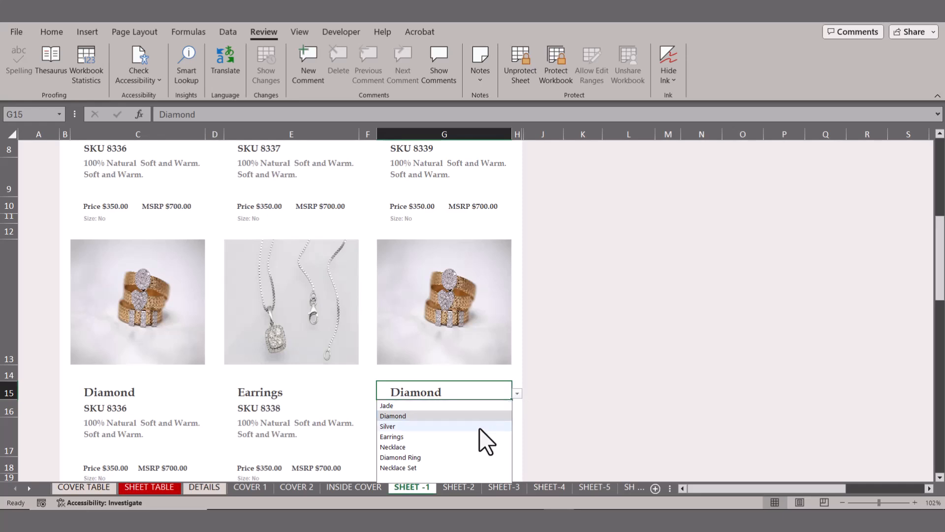
left_click(476, 469)
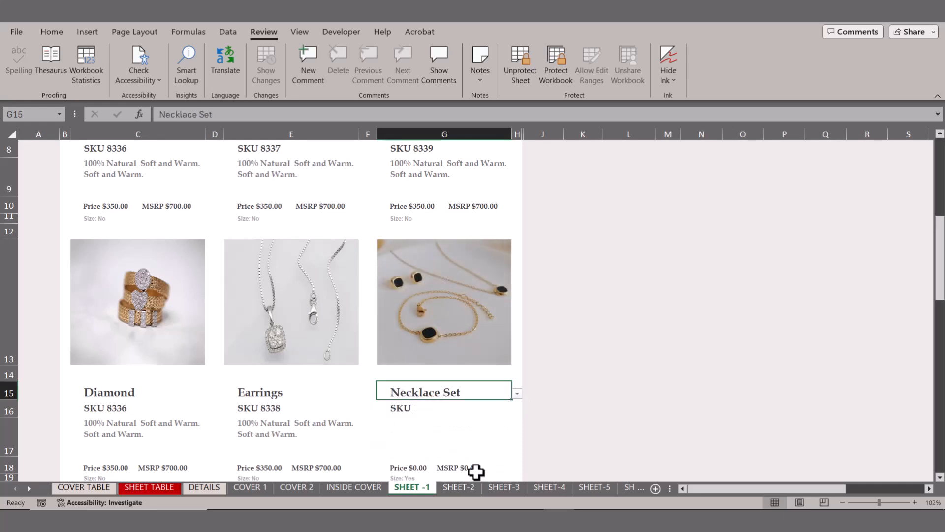
Set the Select Image choice on the COVER 1 page to Cover 3.
left_click(113, 487)
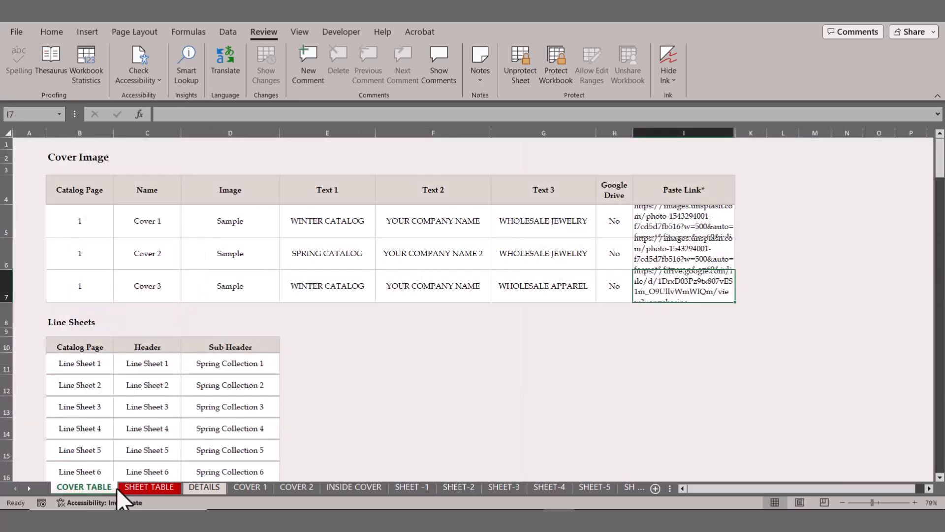
left_click(196, 485)
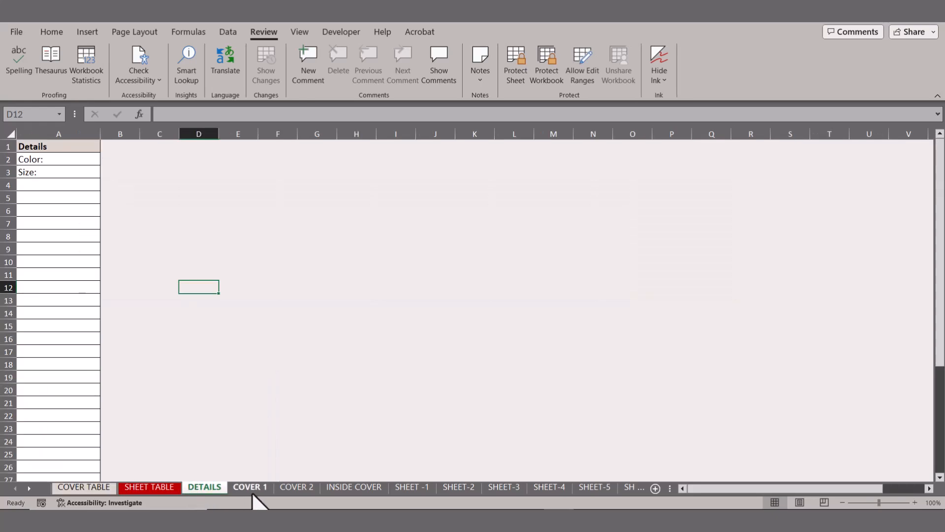
left_click(251, 488)
left_click(490, 158)
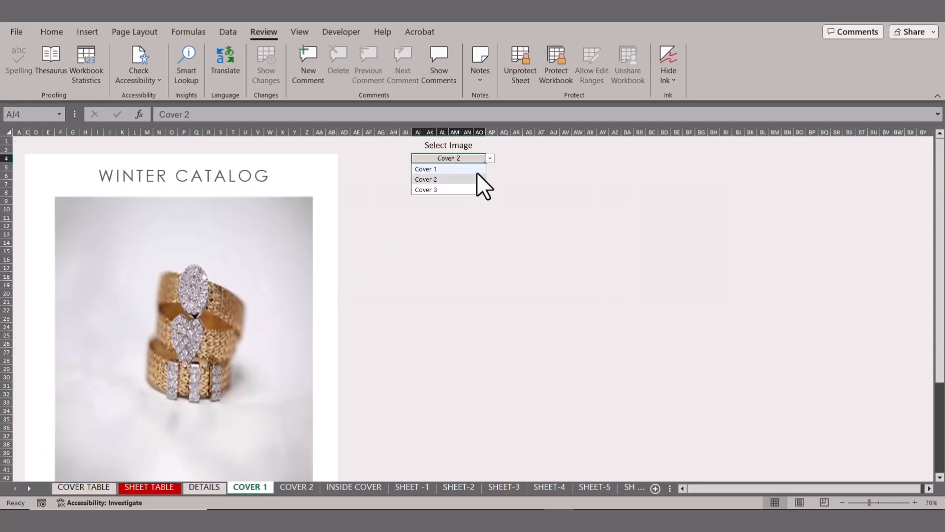
left_click(464, 189)
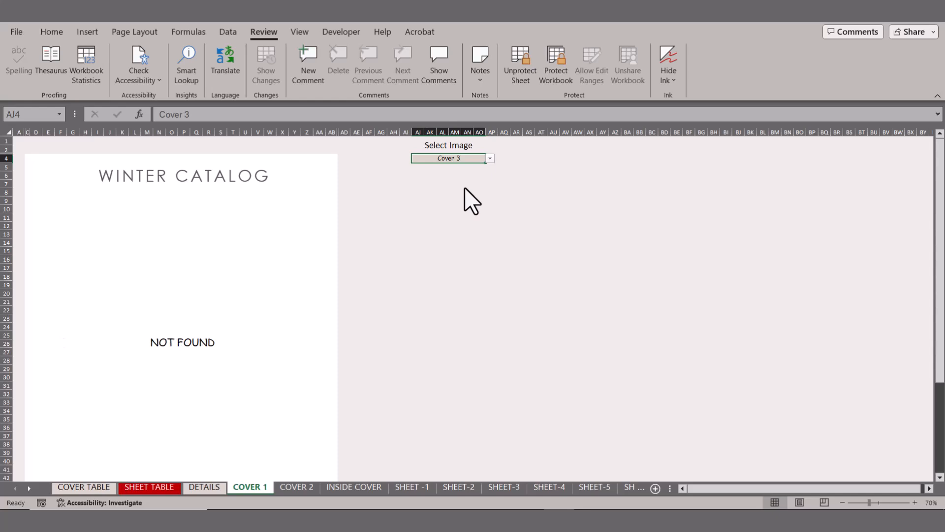
Switch the COVER 1 image selection to Cover 2 and back to Cover 3.
left_click(490, 158)
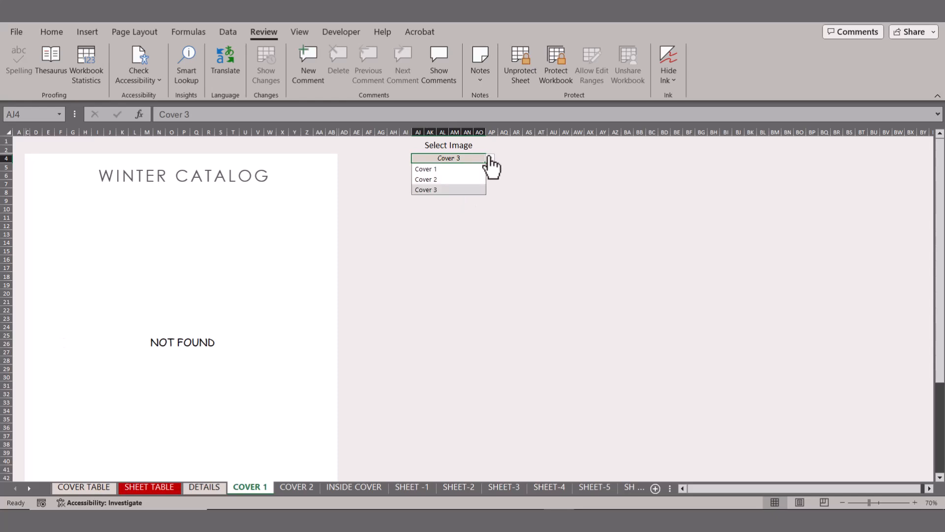
left_click(458, 180)
left_click(489, 159)
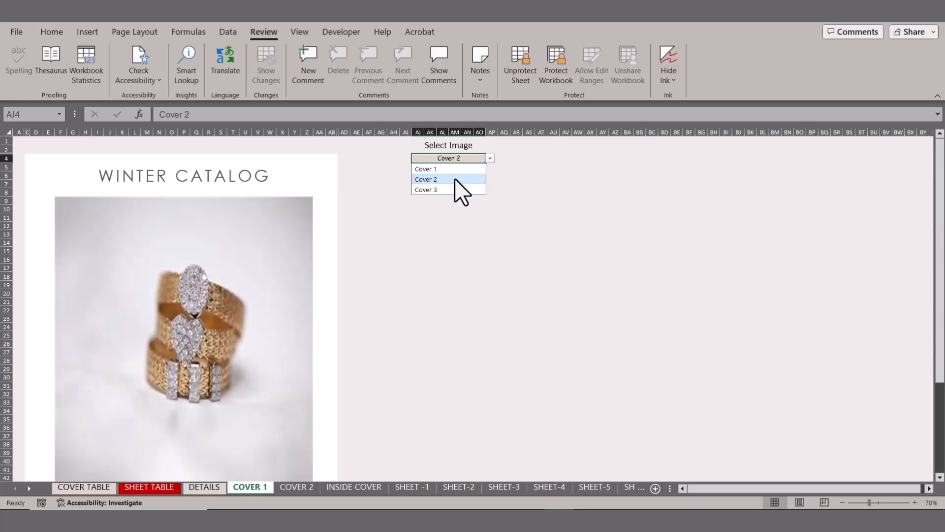
left_click(453, 190)
On COVER TABLE, set the Google Drive value for Cover 3 to Yes.
left_click(167, 489)
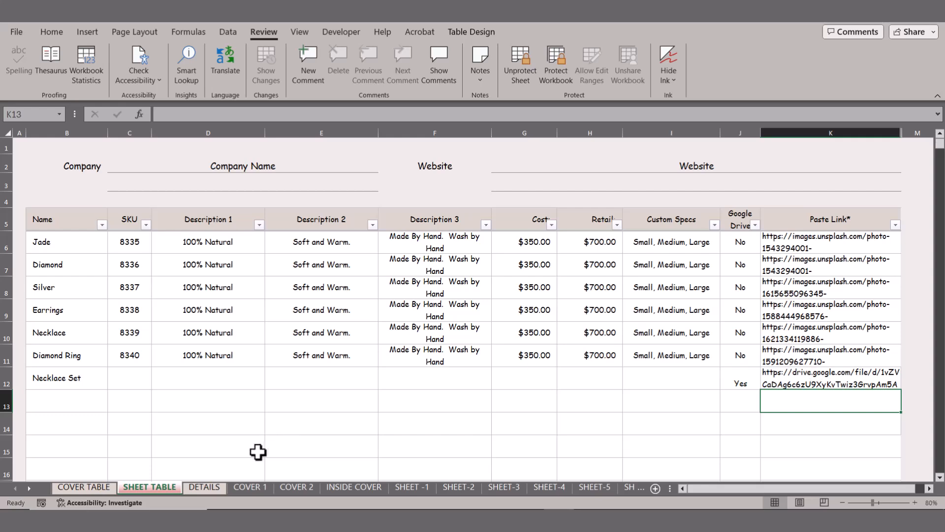
left_click(248, 487)
left_click(164, 488)
left_click(94, 489)
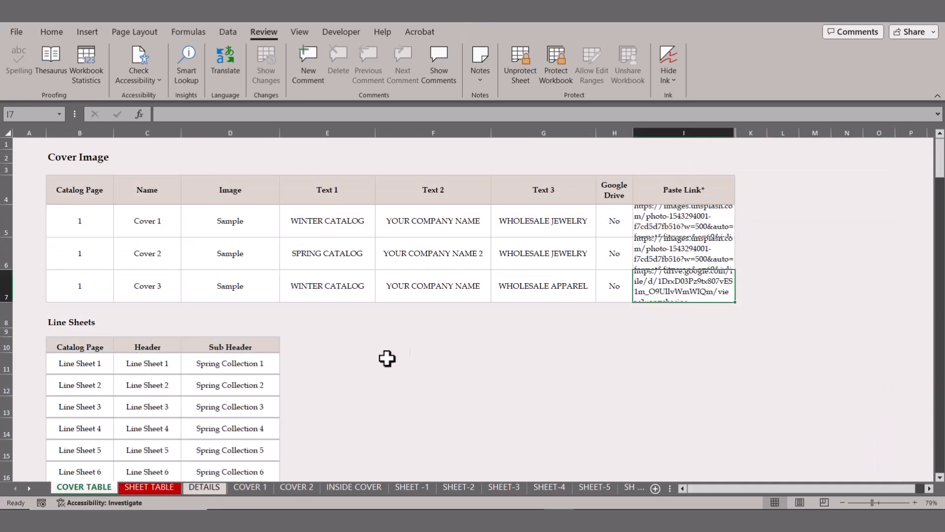
left_click(622, 291)
left_click(639, 298)
left_click(624, 316)
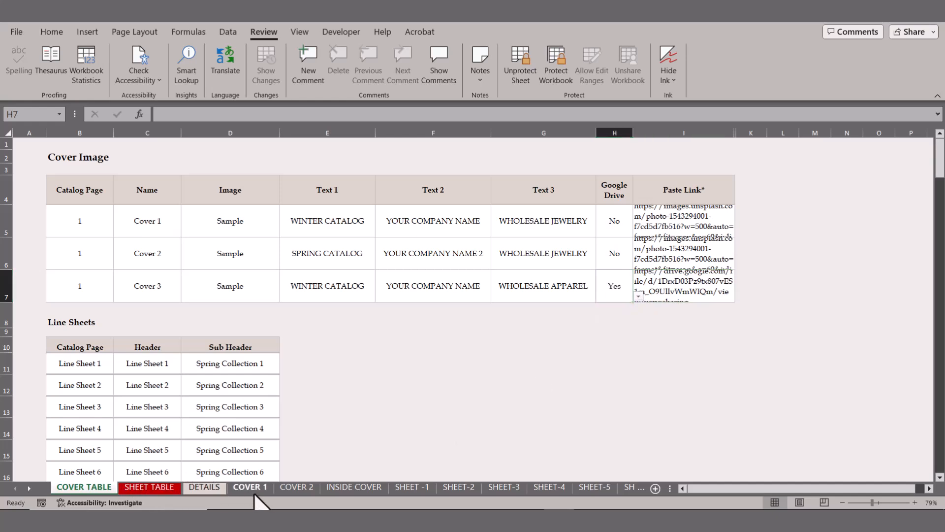
Return to the COVER 1 page and examine the Cover 3 picture loaded from Google Drive.
left_click(254, 491)
scroll(294, 379, "down", 7)
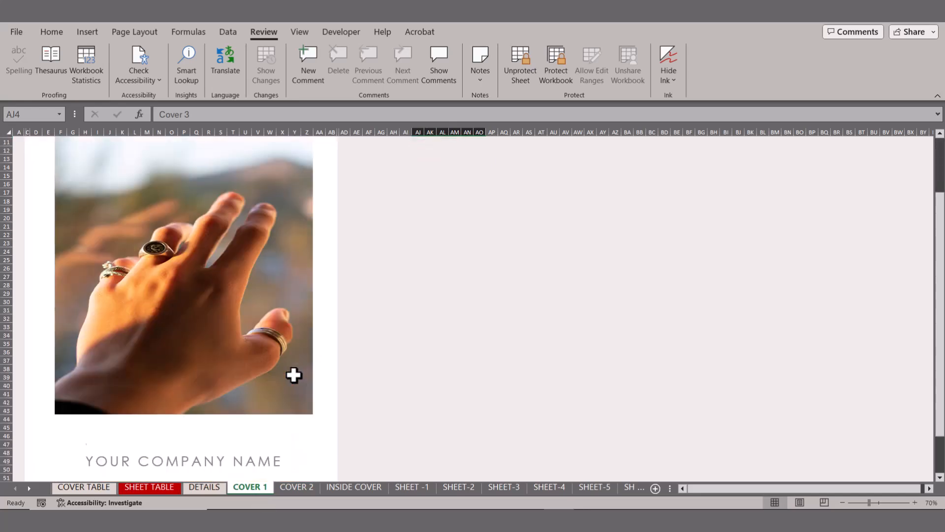
scroll(354, 386, "up", 7)
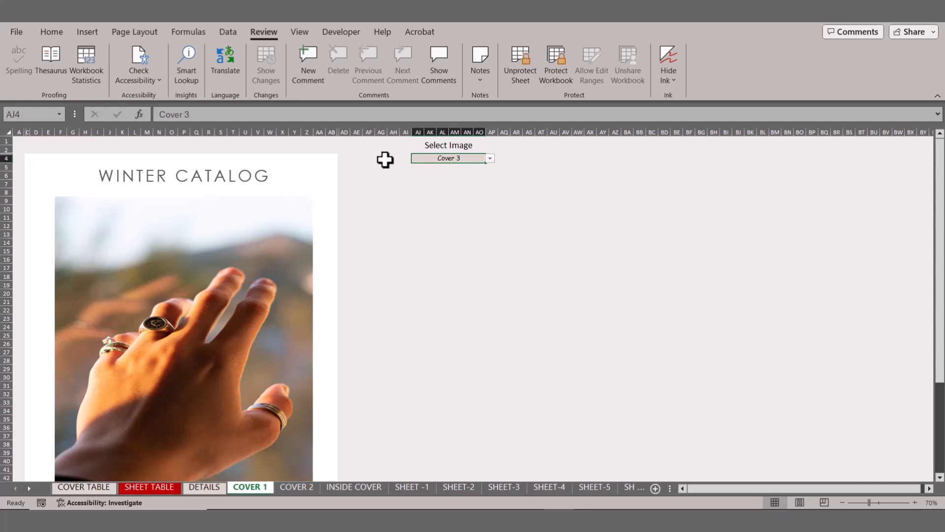
left_click(81, 58)
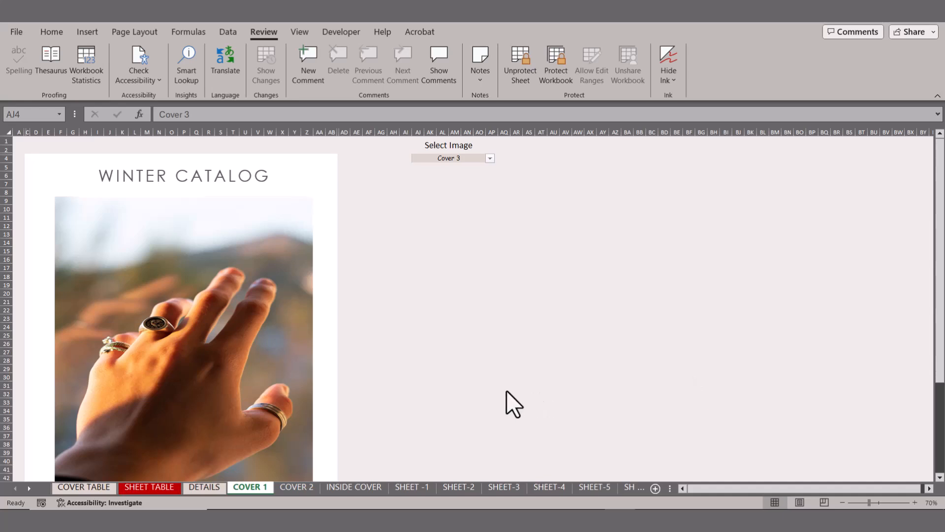
scroll(506, 390, "down", 6)
scroll(506, 390, "up", 6)
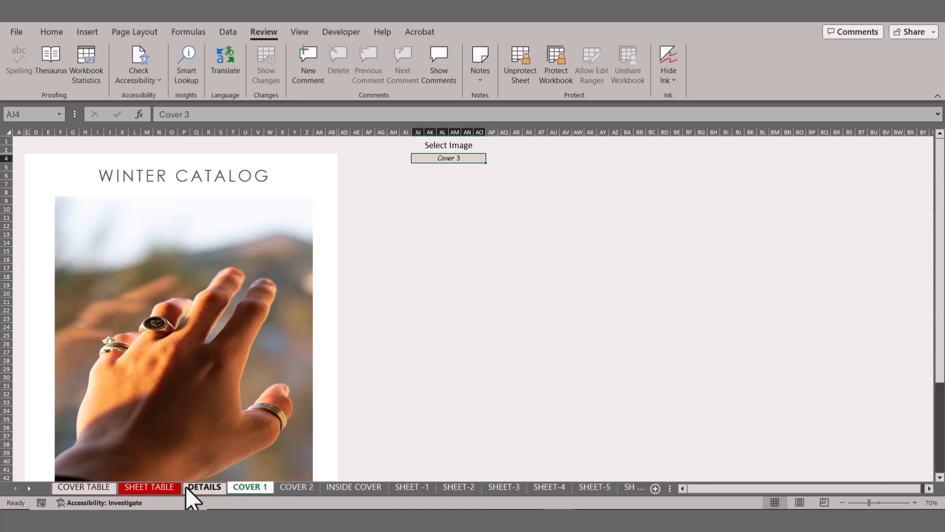
On SHEET TABLE, examine the Paste Link addresses from the Necklace Set row up to the Diamond row.
left_click(167, 489)
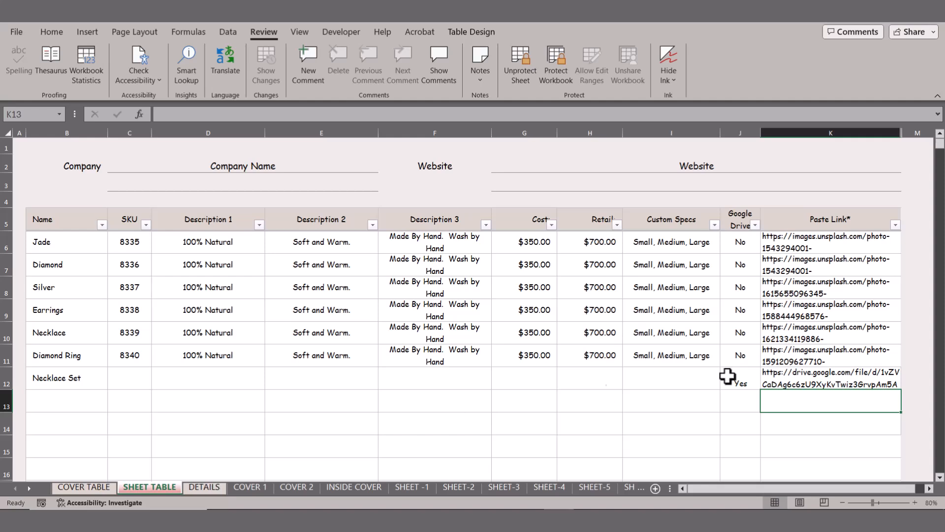
left_click(807, 379)
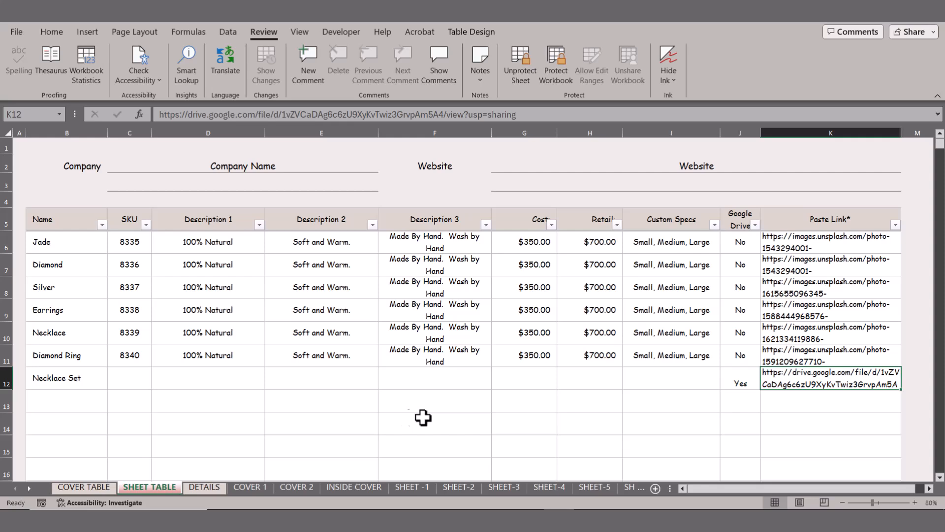
left_click(798, 355)
left_click(798, 323)
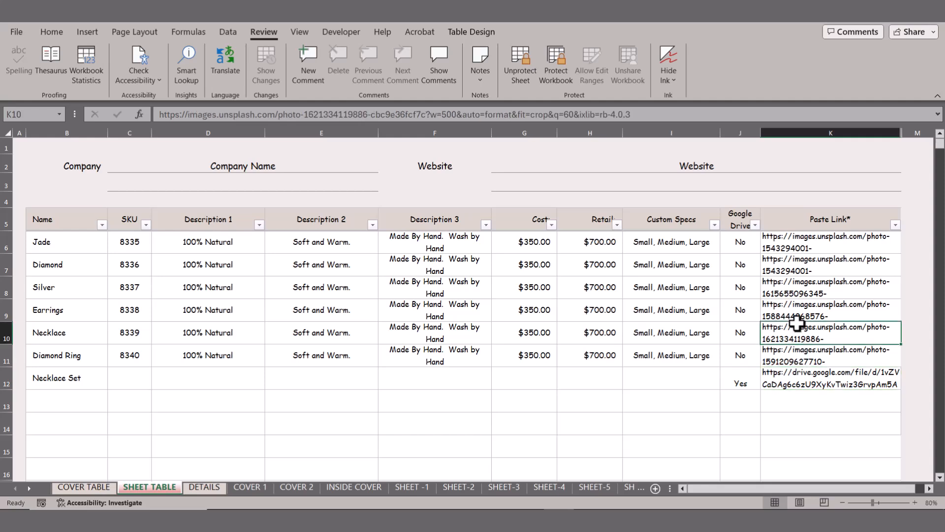
left_click(795, 310)
left_click(790, 289)
left_click(790, 257)
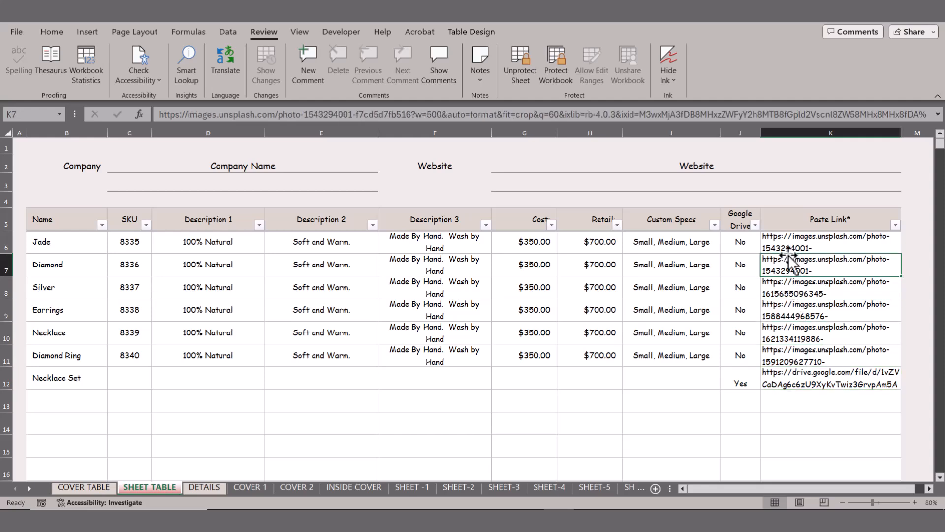